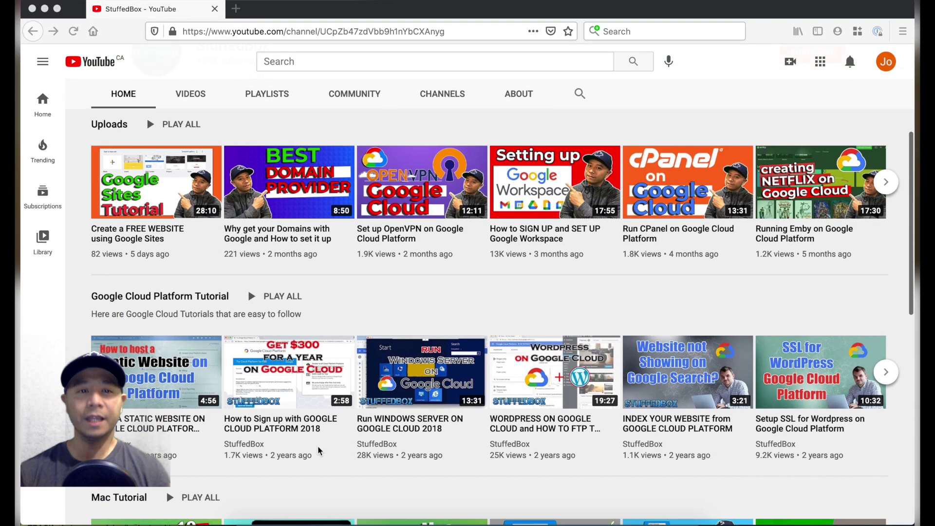
scroll(319, 450, "down", 5)
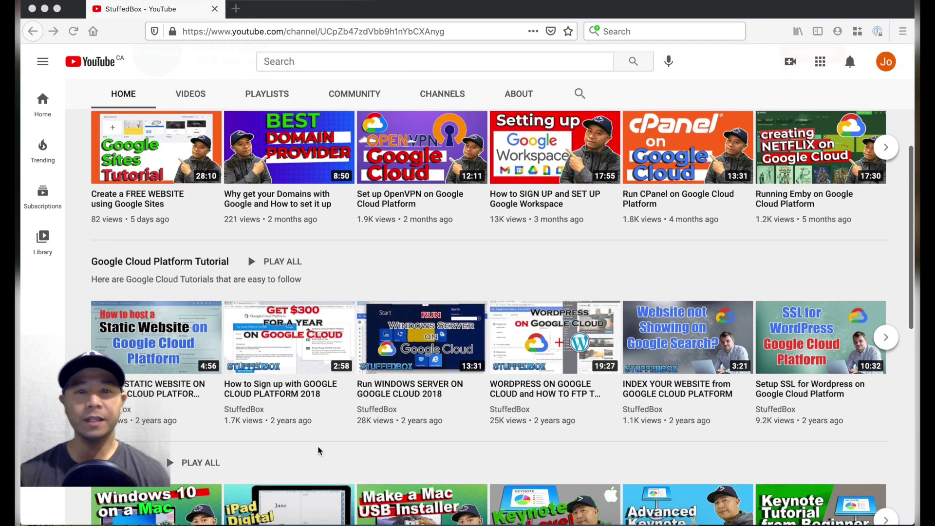
scroll(319, 451, "down", 1)
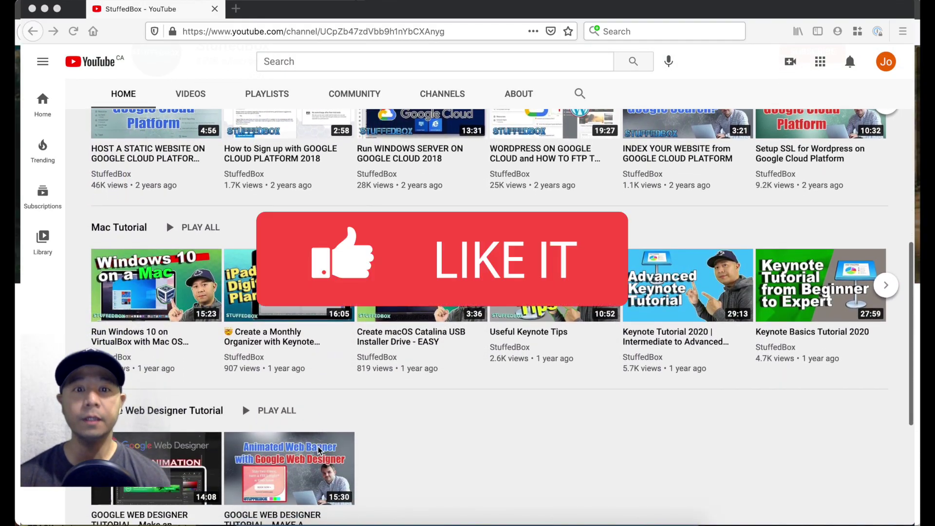
scroll(326, 451, "down", 2)
scroll(326, 451, "down", 1)
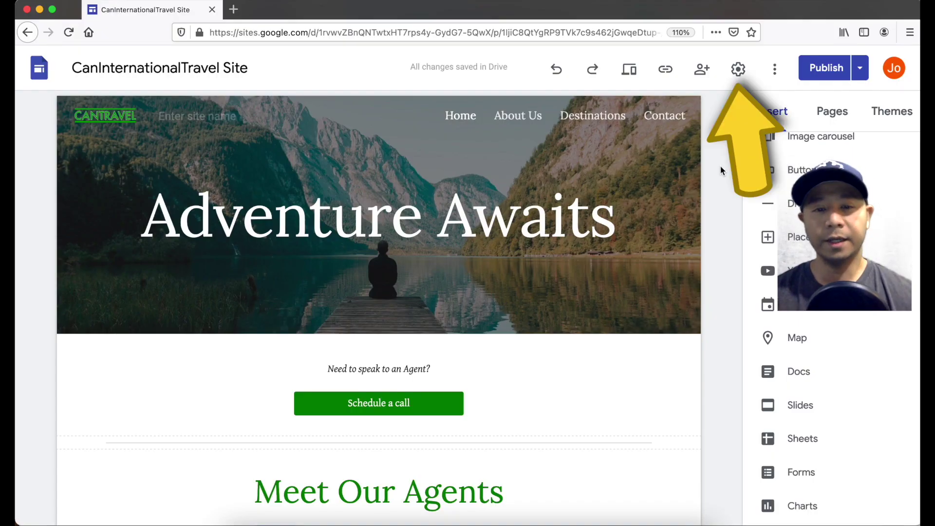
left_click(738, 71)
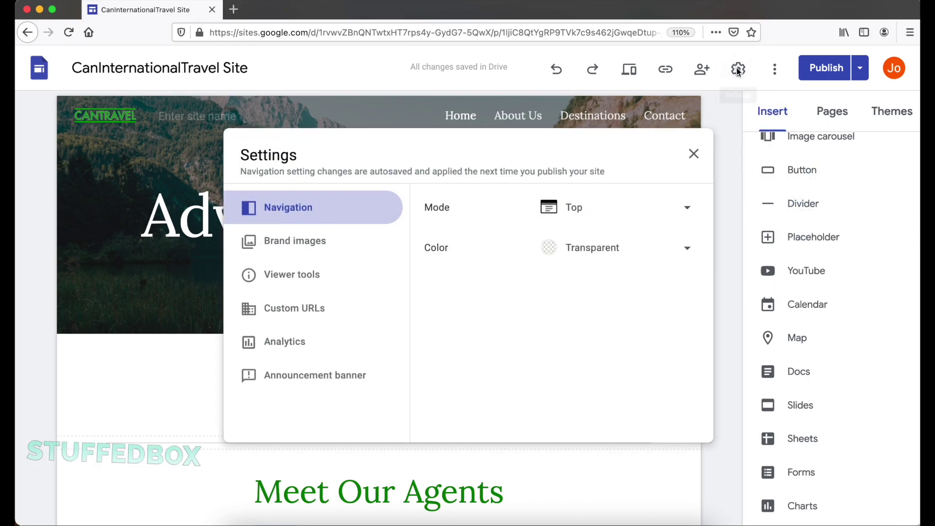
left_click(362, 307)
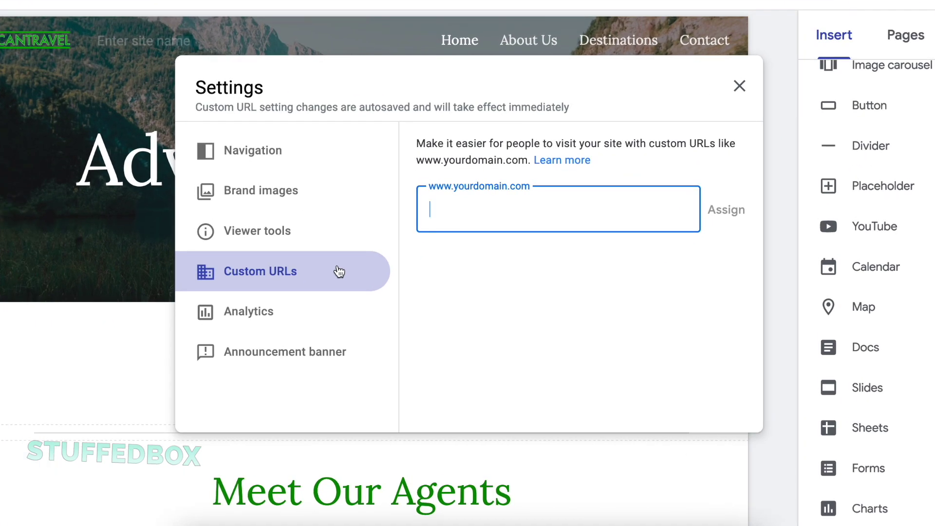
type("www.mac")
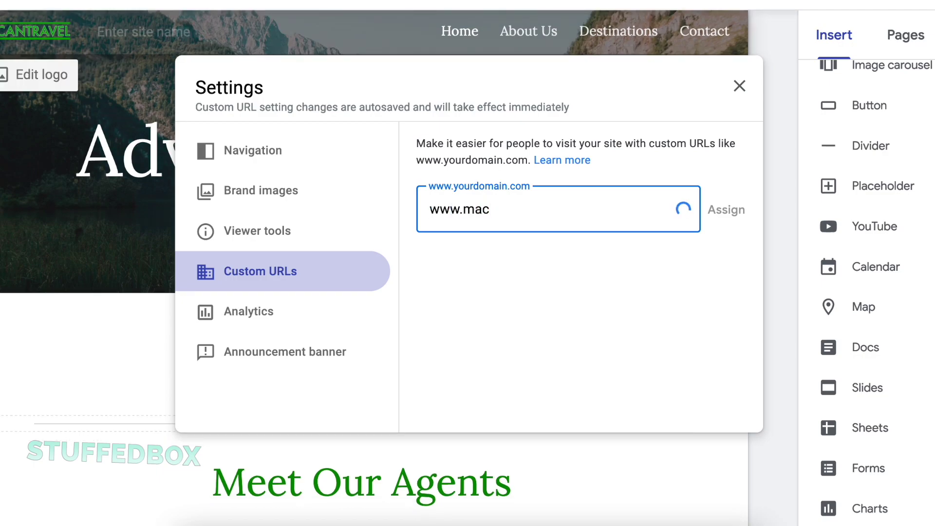
type("guides.ca")
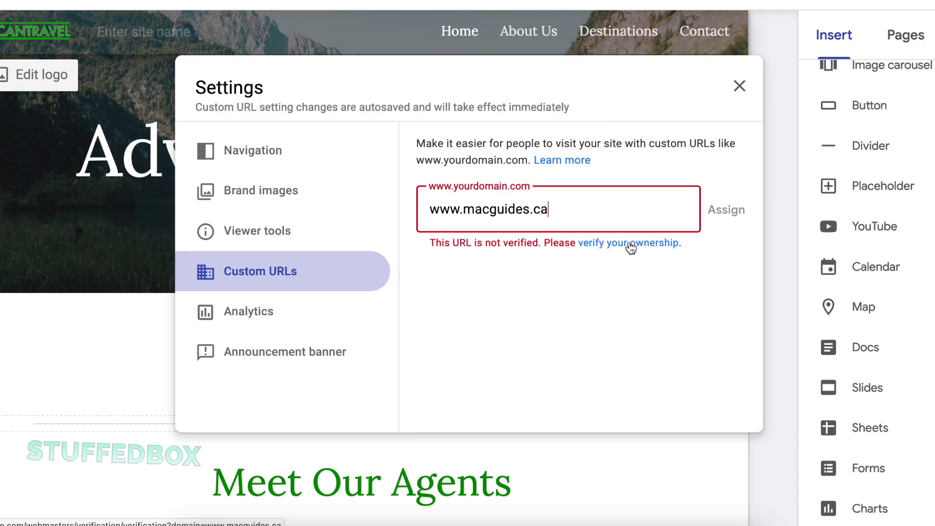
left_click(630, 243)
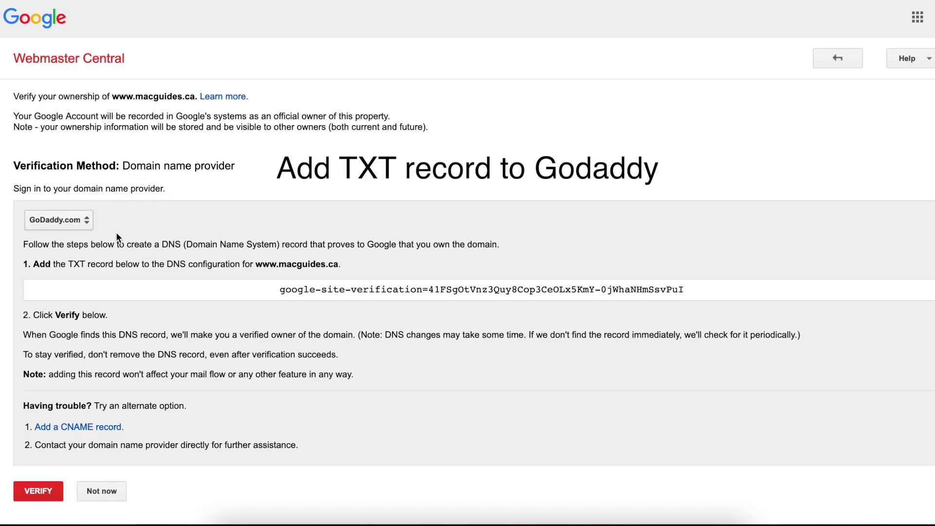
- Select the google-site-verification TXT string shown for the GoDaddy provider
left_click(357, 298)
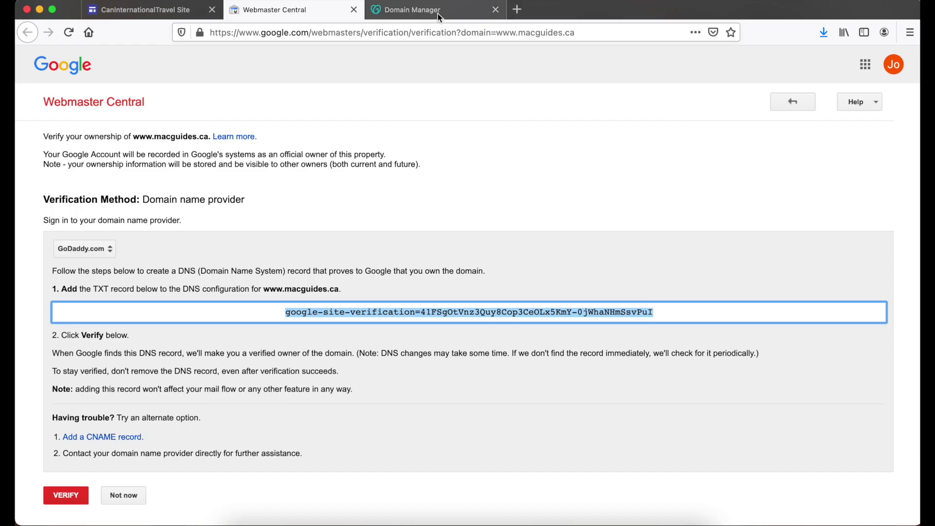
- In the GoDaddy account, open DNS management for macguides.ca
left_click(404, 11)
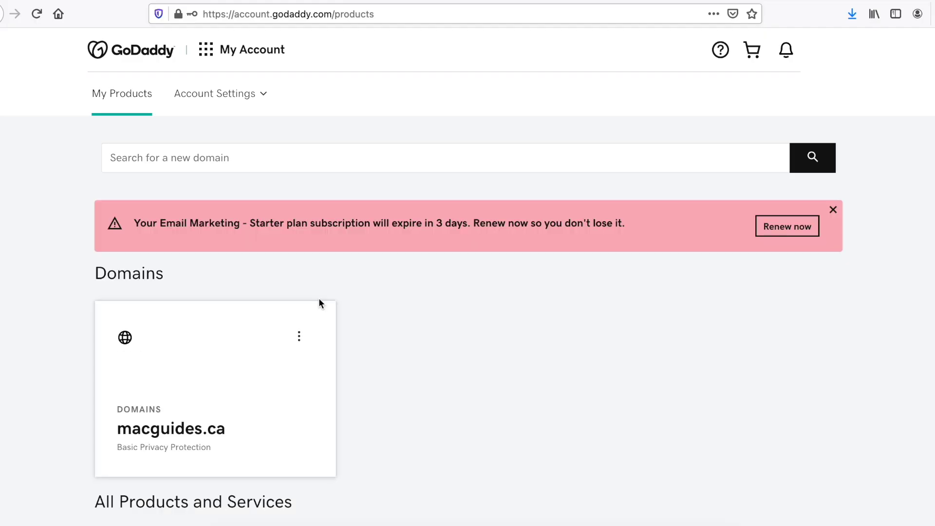
left_click(261, 349)
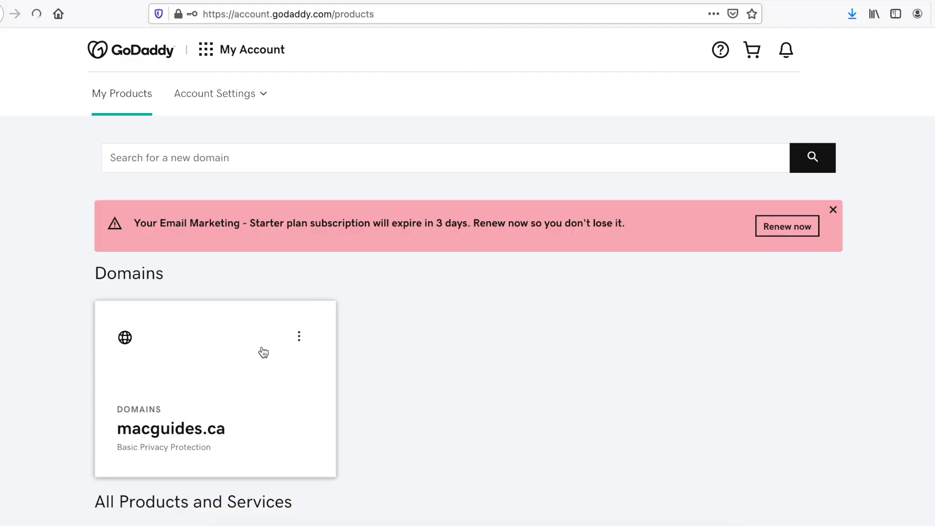
scroll(349, 444, "down", 10)
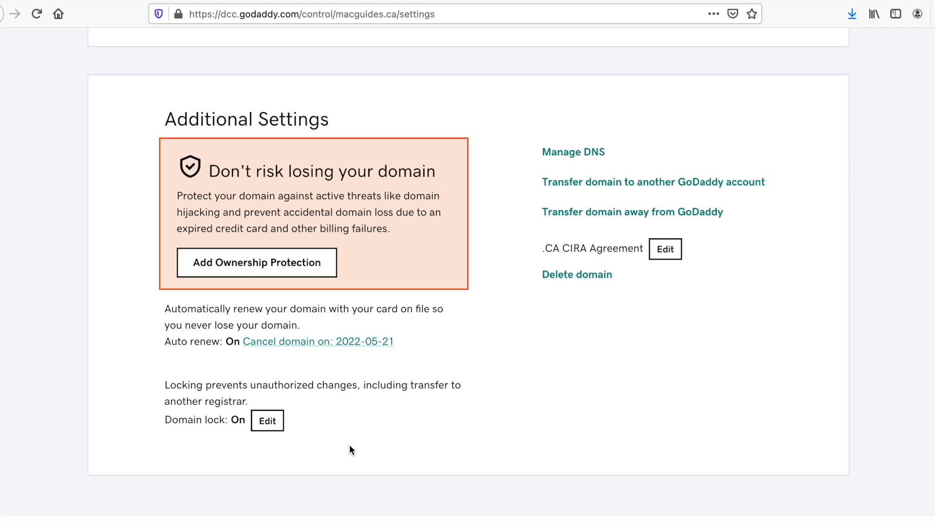
scroll(350, 445, "up", 1)
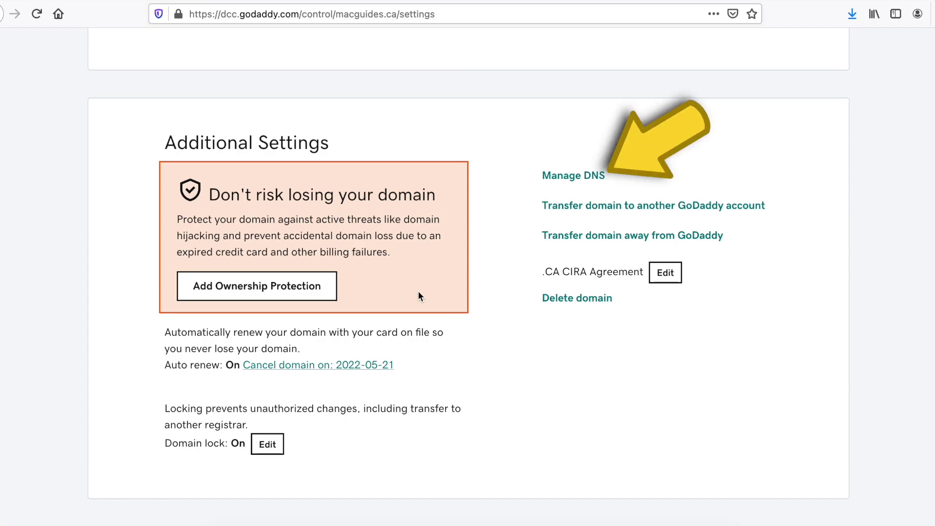
left_click(587, 183)
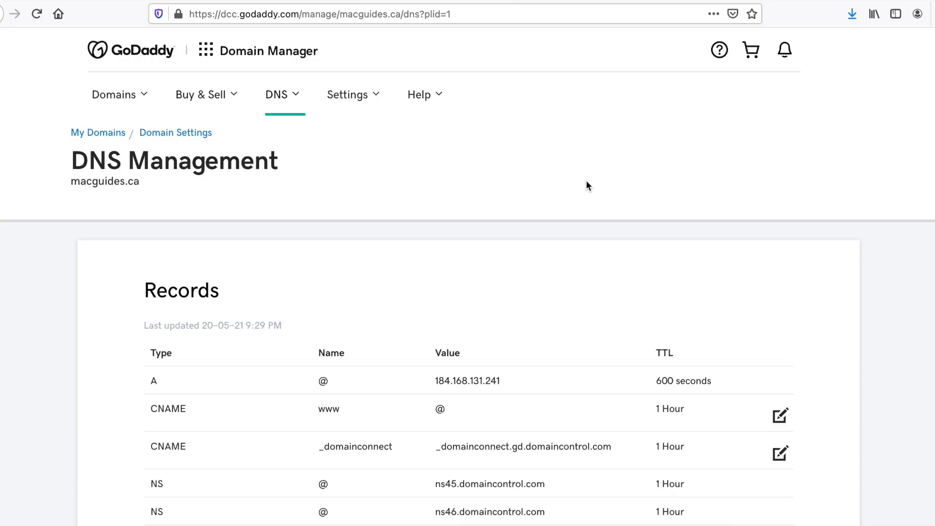
scroll(585, 180, "down", 2)
scroll(587, 185, "down", 3)
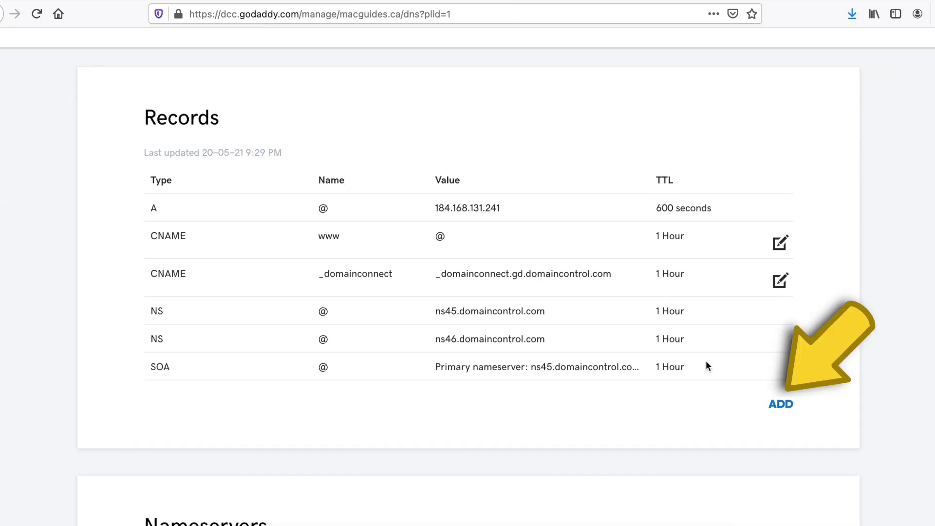
- Add and save a TXT record with host @ holding the pasted verification code
left_click(778, 408)
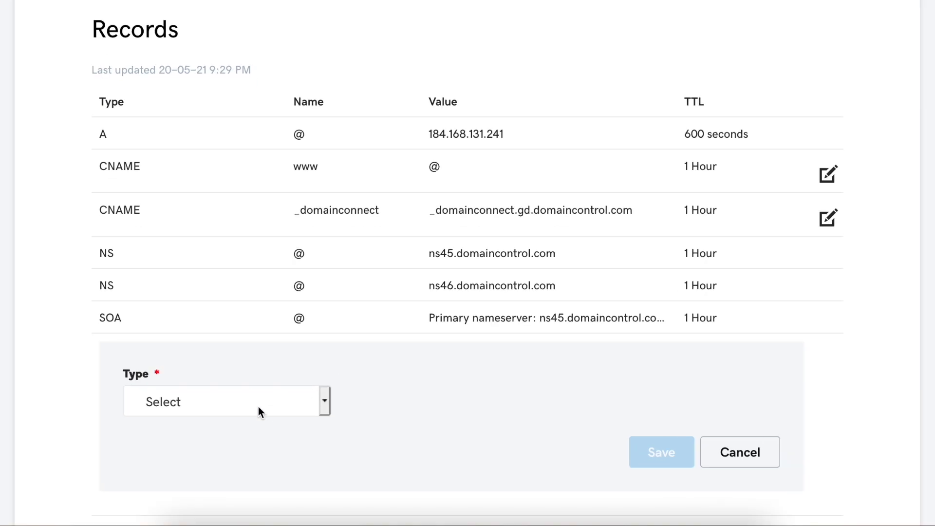
left_click(258, 407)
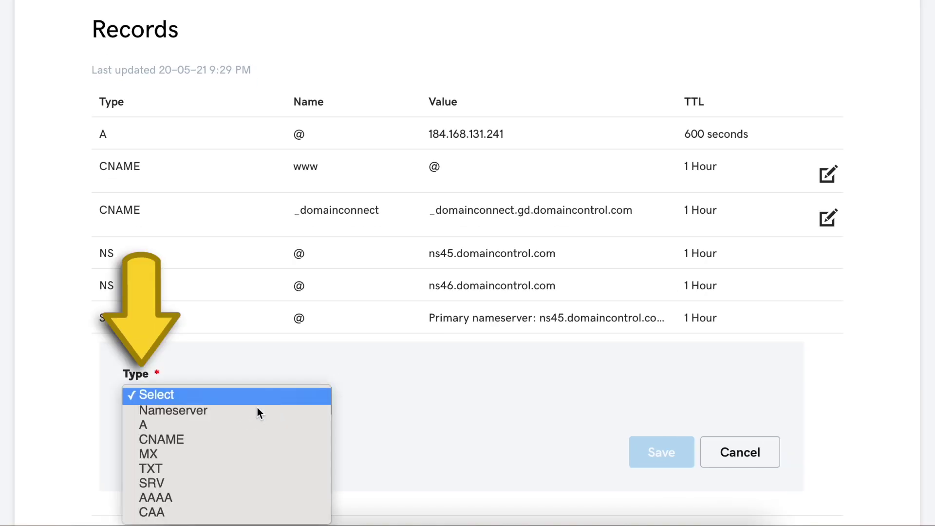
left_click(229, 469)
scroll(429, 478, "down", 1)
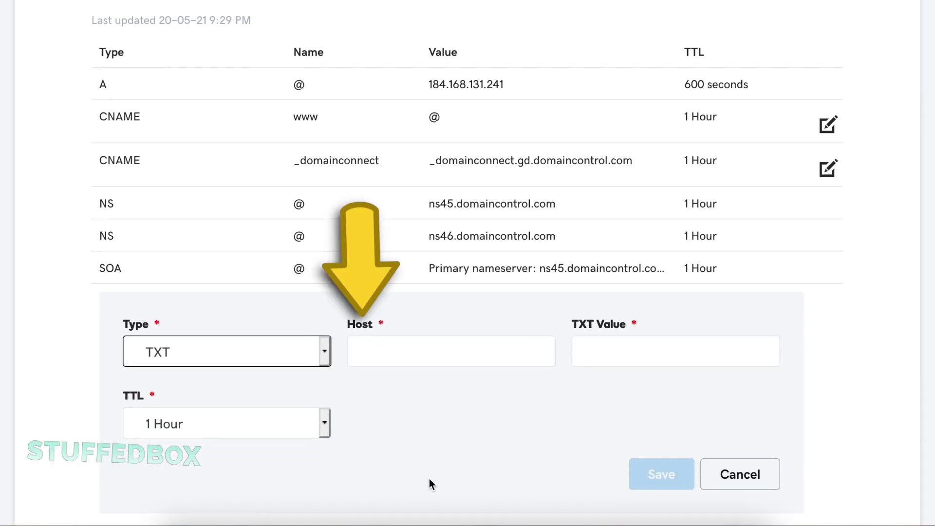
left_click(481, 364)
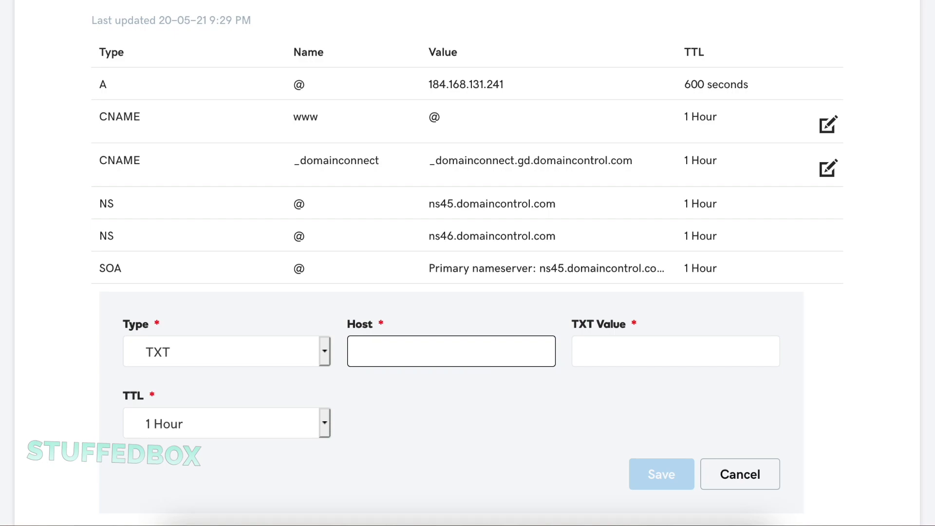
type("@")
left_click(631, 350)
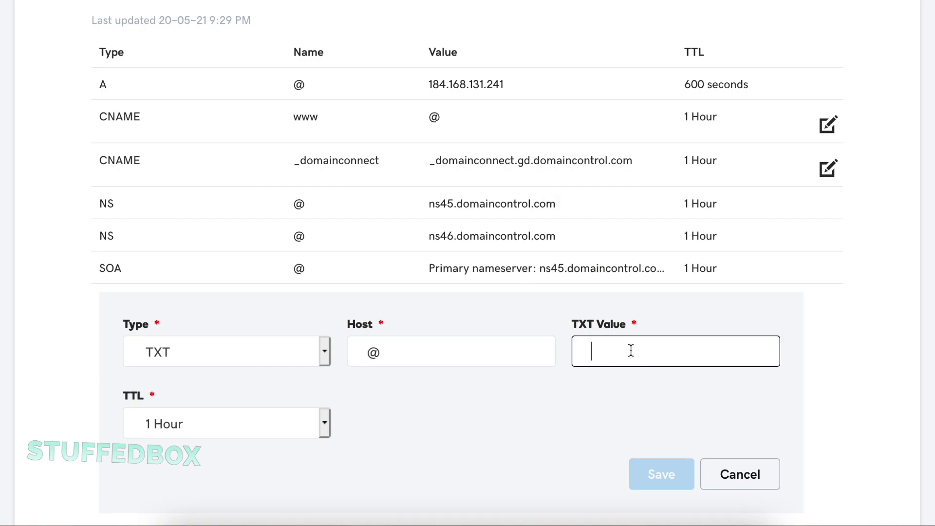
key("ctrl+v")
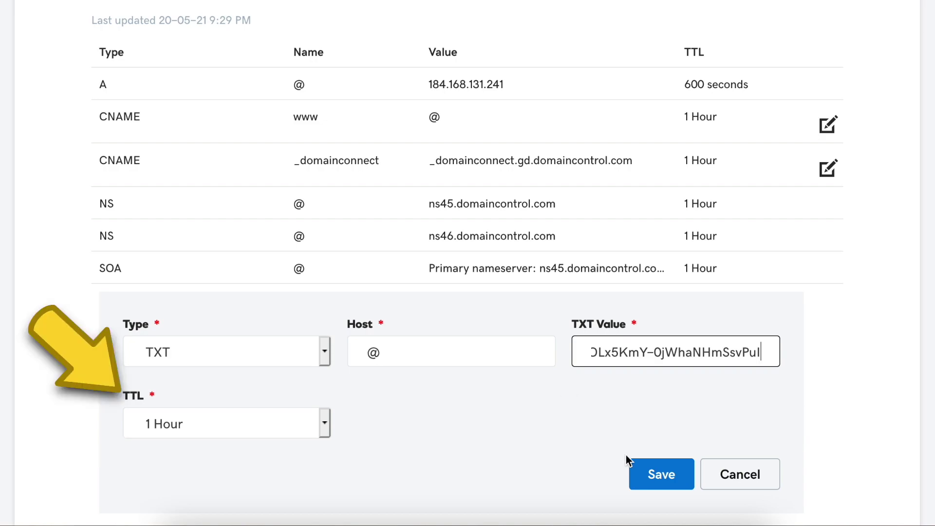
left_click(643, 472)
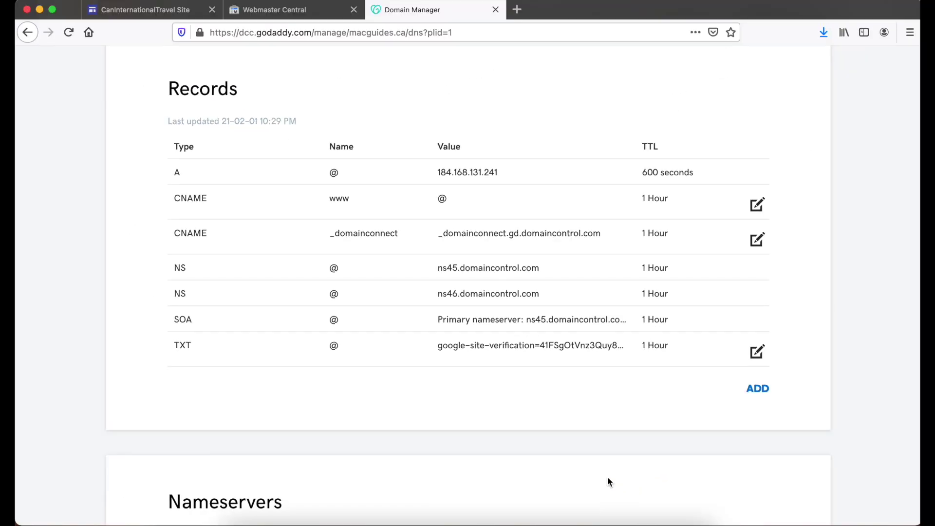
left_click(305, 11)
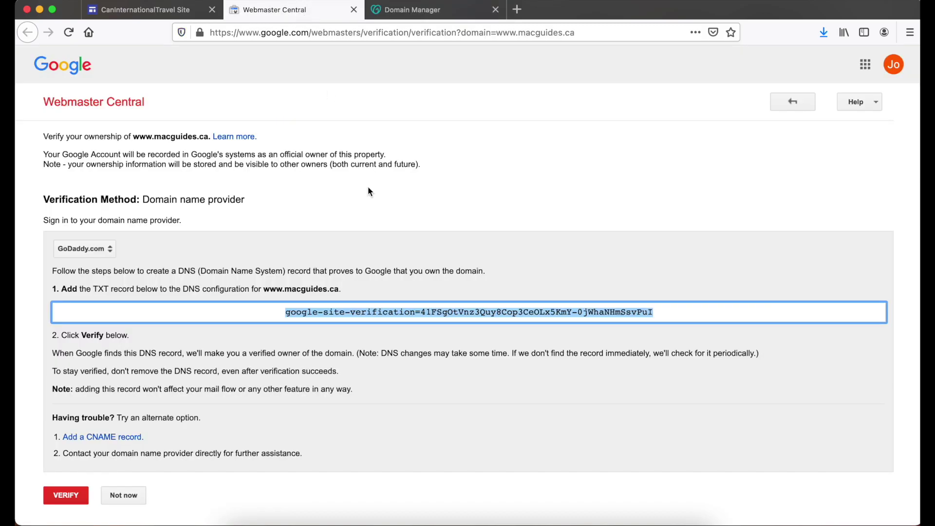
left_click(442, 340)
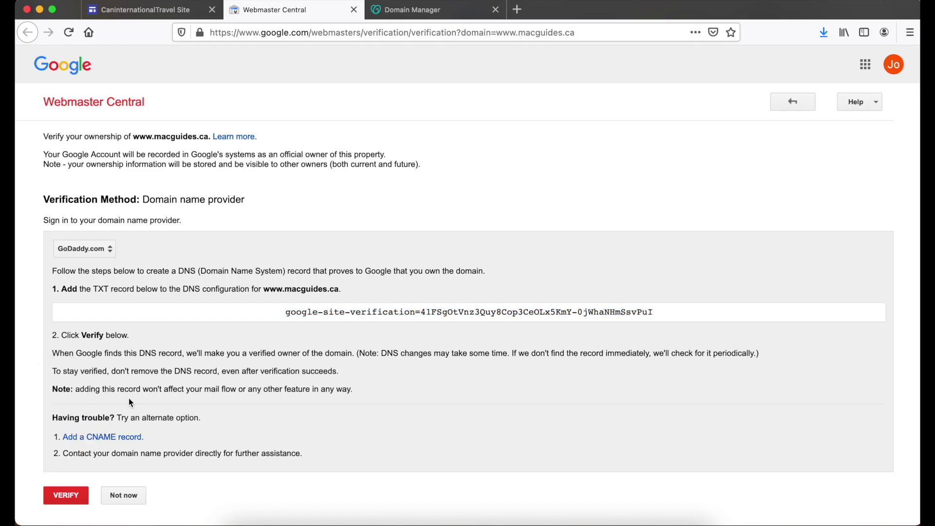
left_click(66, 493)
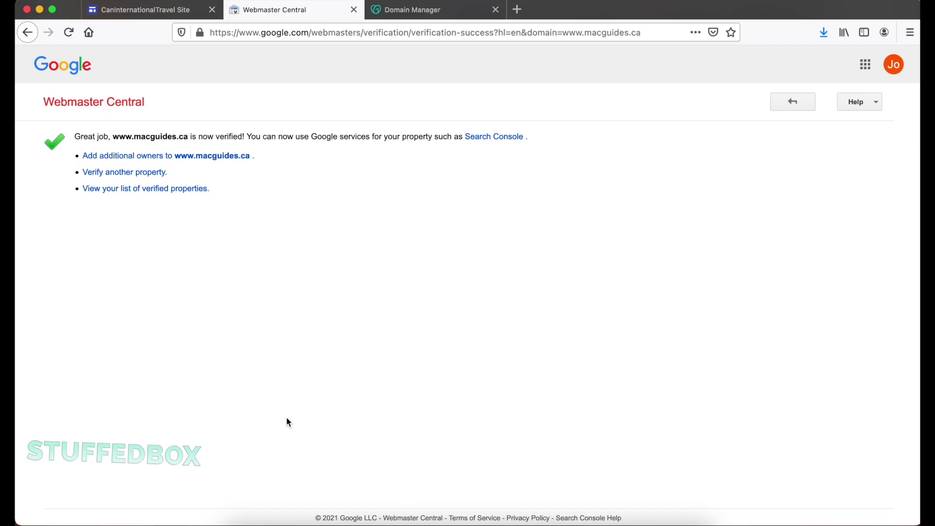
left_click(155, 11)
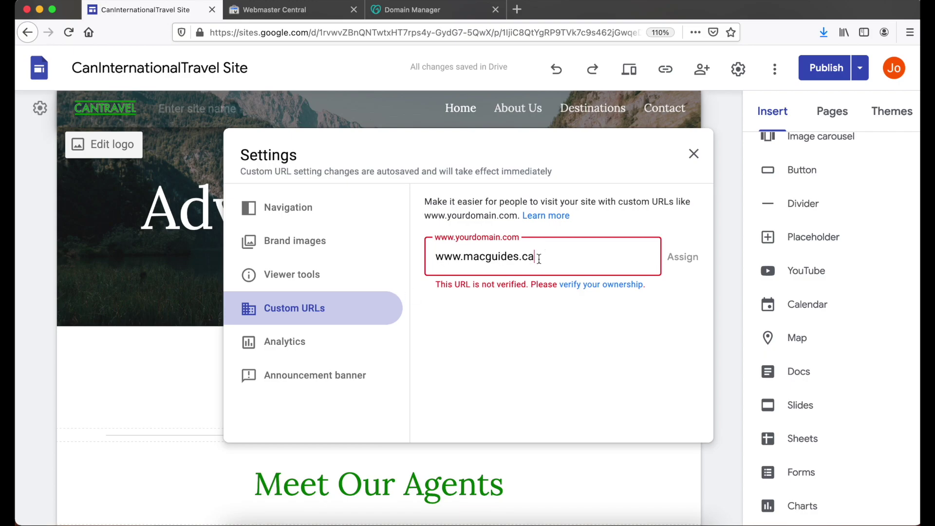
left_click_drag(539, 258, 328, 244)
left_click(568, 253)
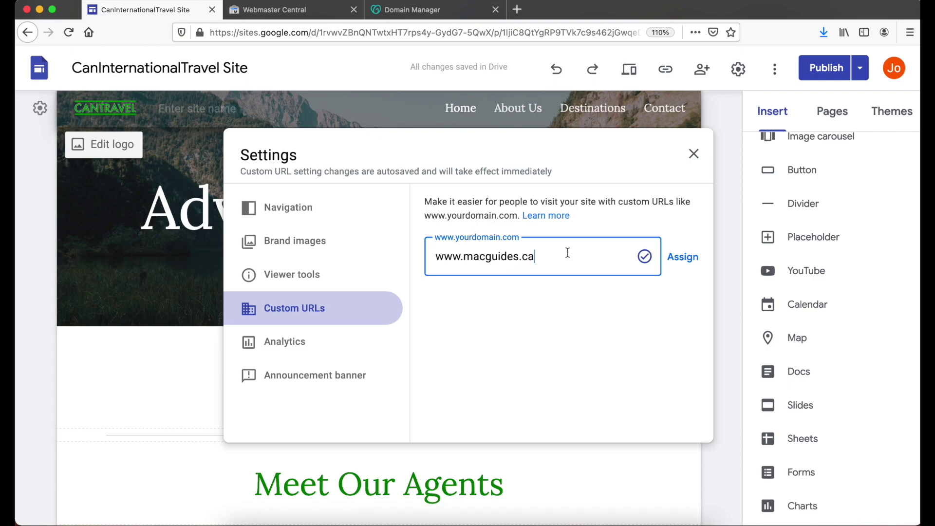
left_click(683, 257)
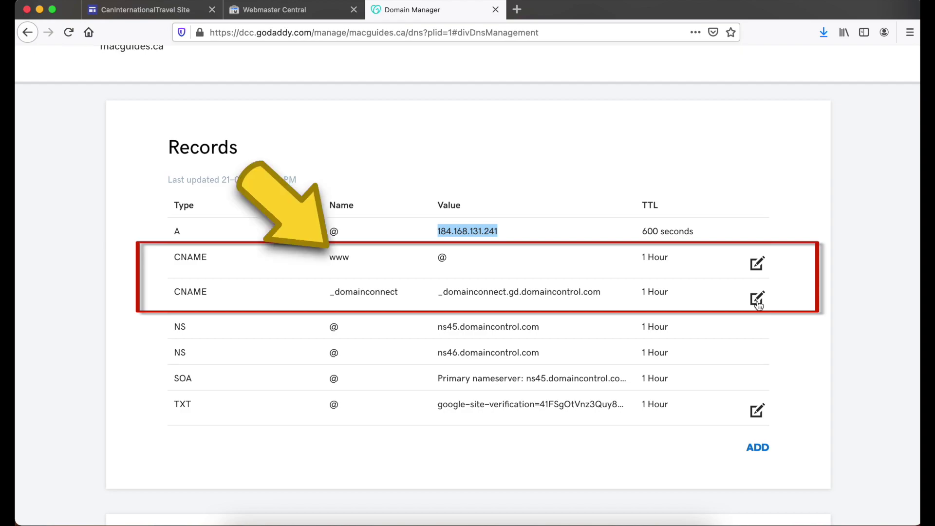
- Change the www CNAME record's target from @ to ghs.googlehosted.com and save it
left_click(757, 267)
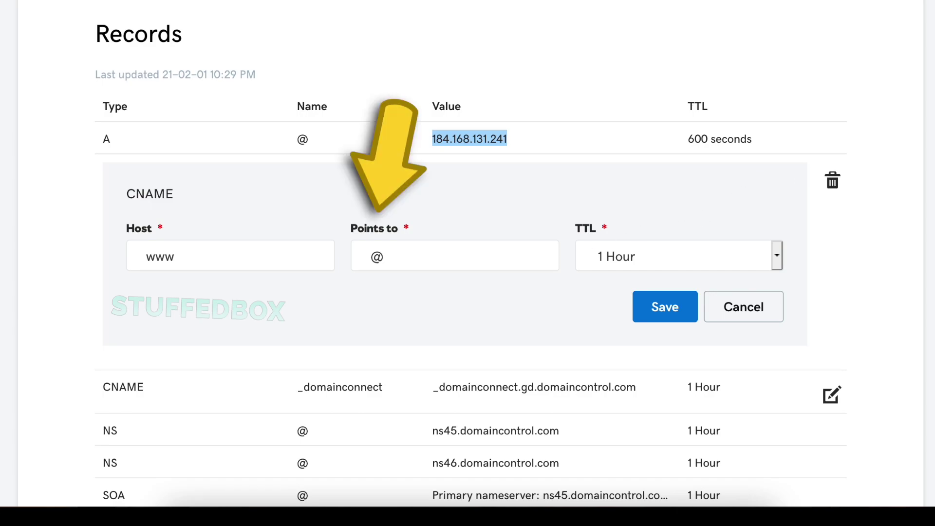
left_click(537, 263)
key("ctrl+a")
key("ctrl+v")
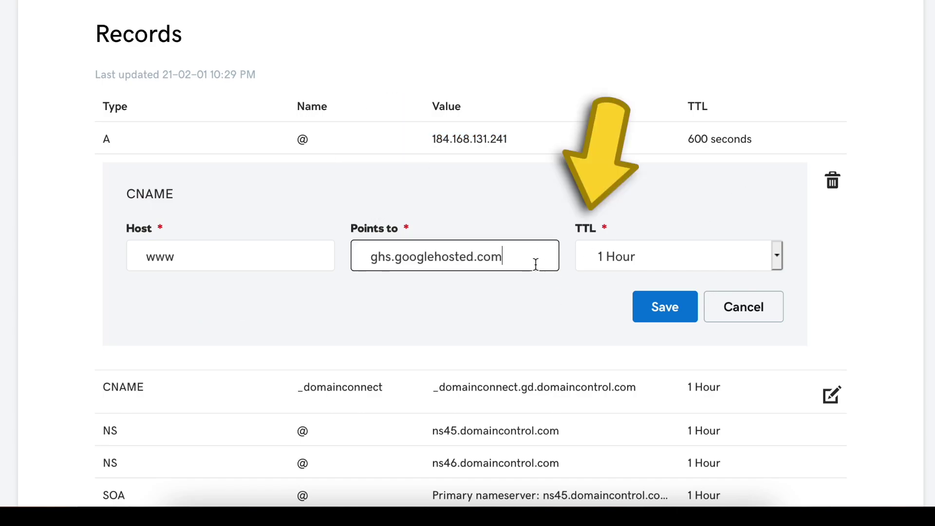
left_click(658, 308)
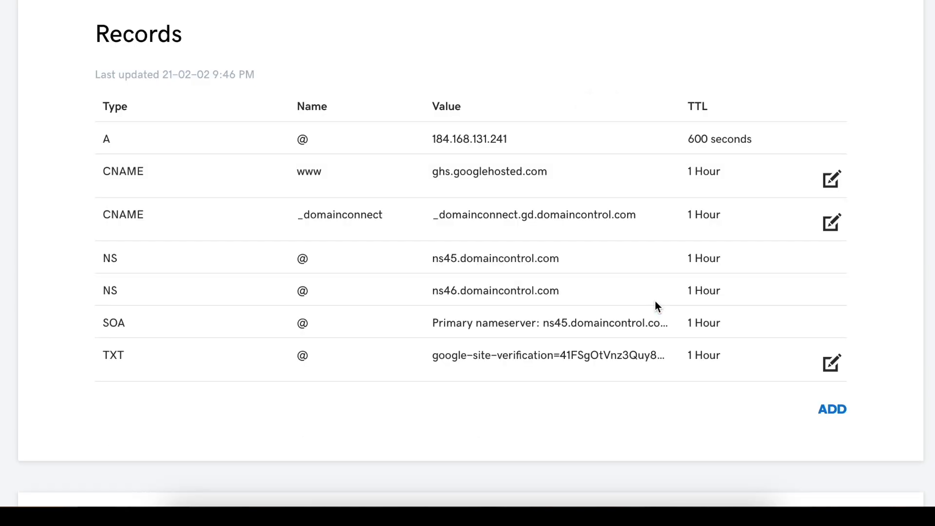
- Delete the _domainconnect CNAME record
triple_click(857, 146)
scroll(858, 146, "down", 1)
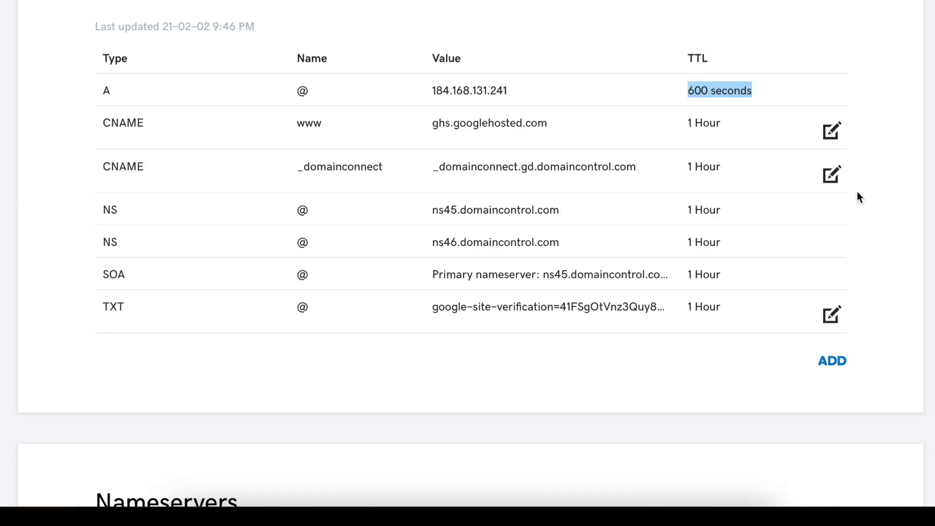
left_click(838, 184)
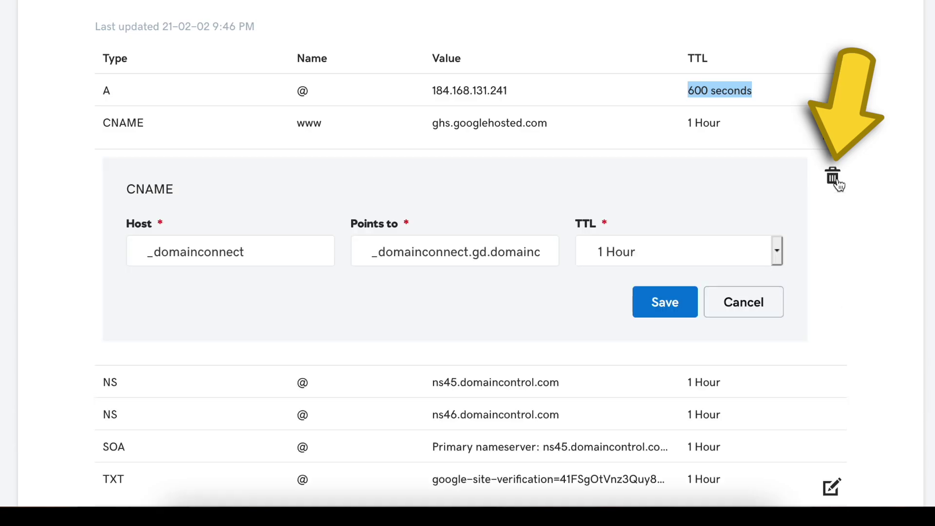
left_click(834, 179)
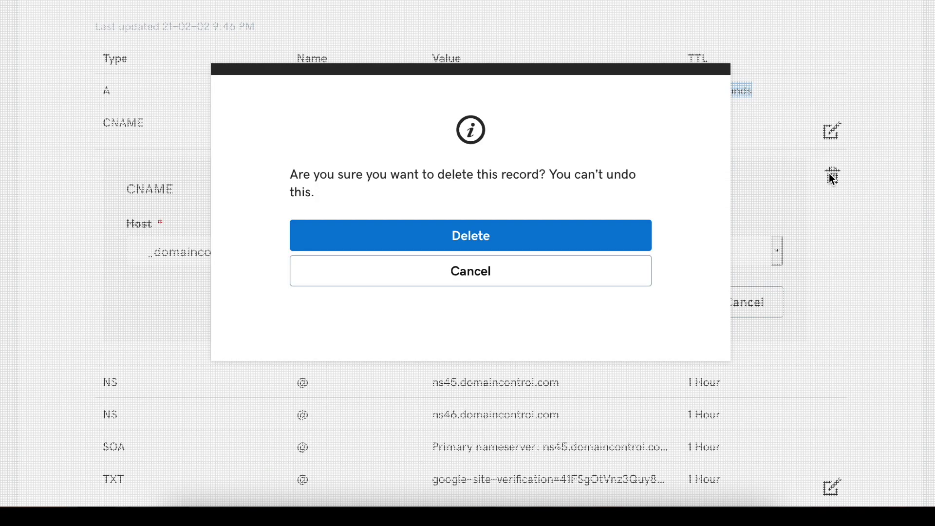
left_click(570, 243)
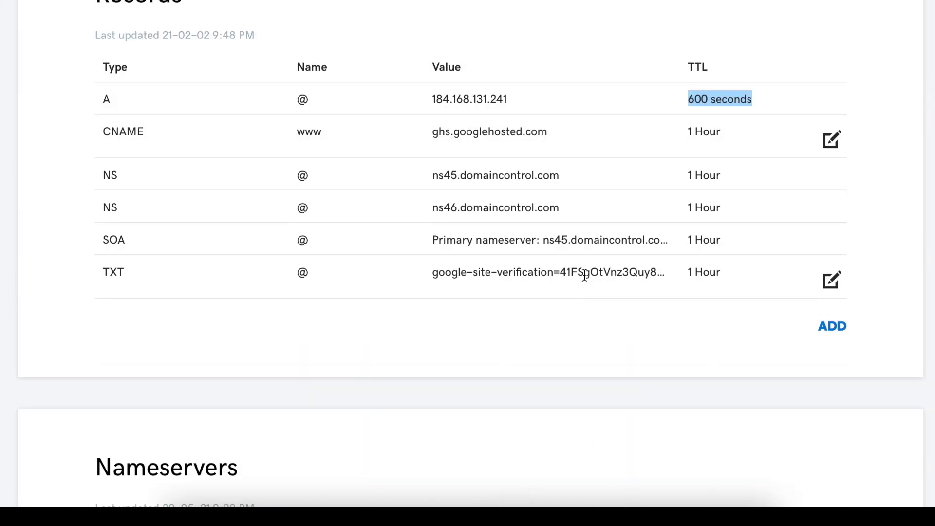
scroll(650, 75, "down", 6)
scroll(650, 76, "down", 5)
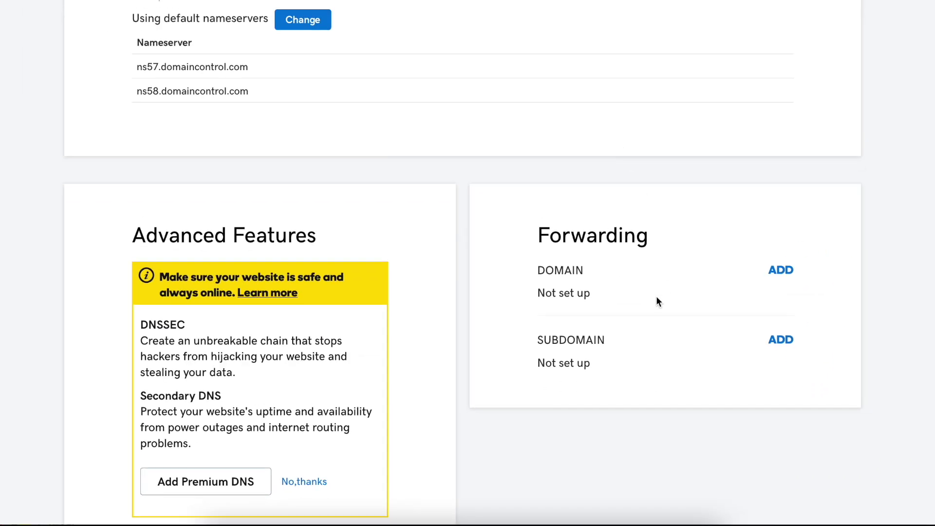
scroll(693, 315, "down", 4)
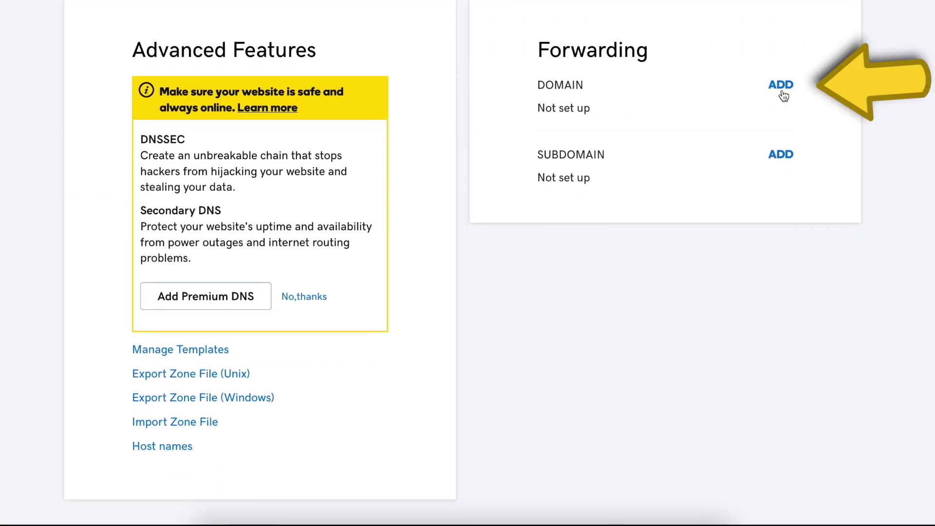
left_click(781, 88)
left_click(631, 152)
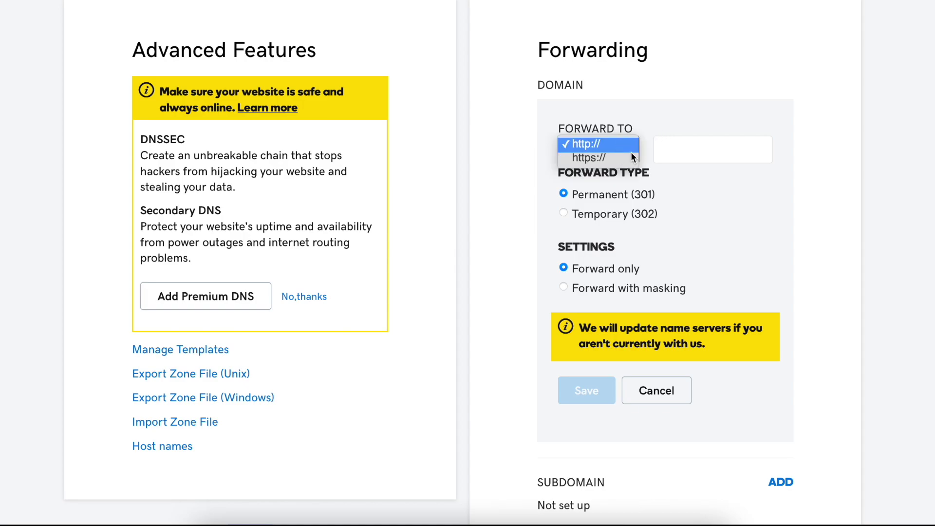
left_click(610, 162)
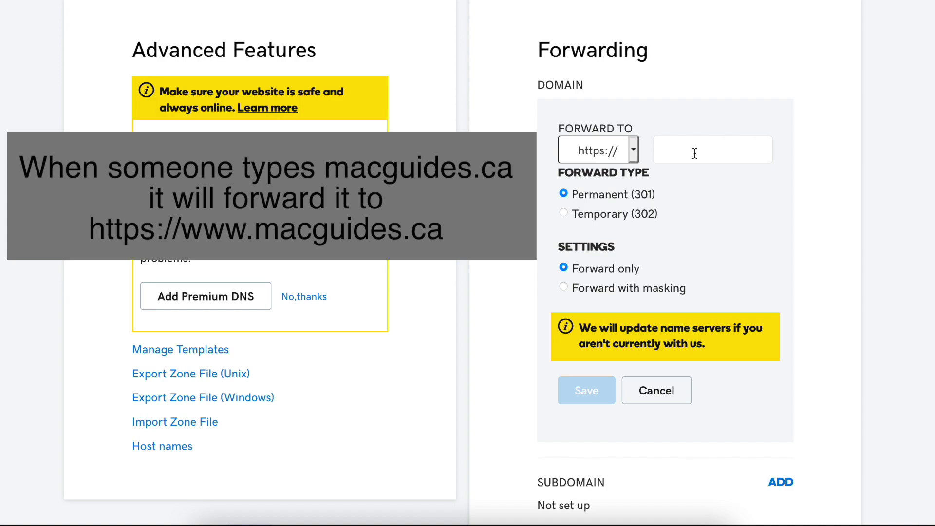
left_click(695, 154)
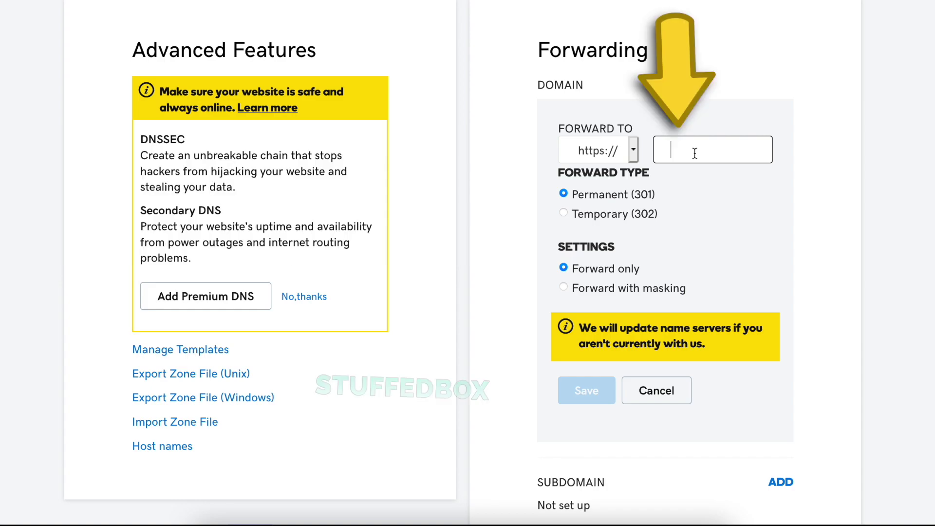
type("www.macg")
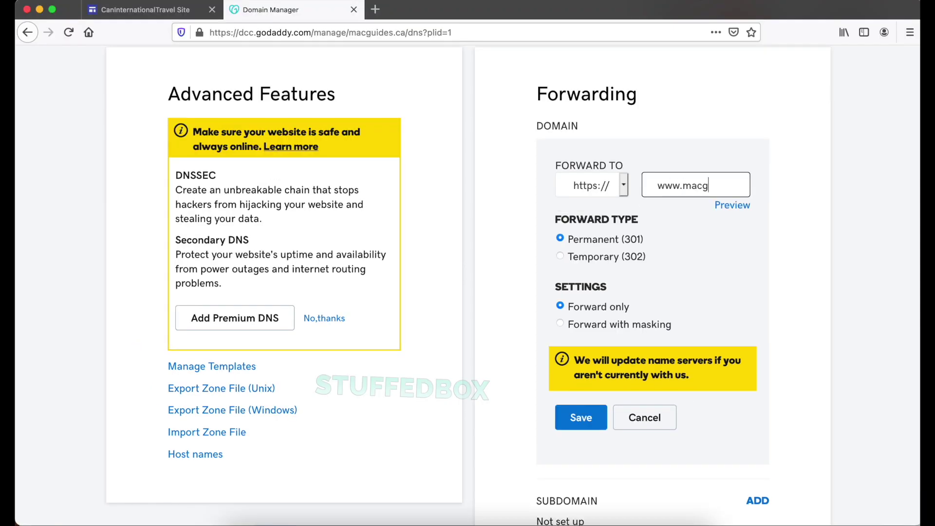
type("uides.ca")
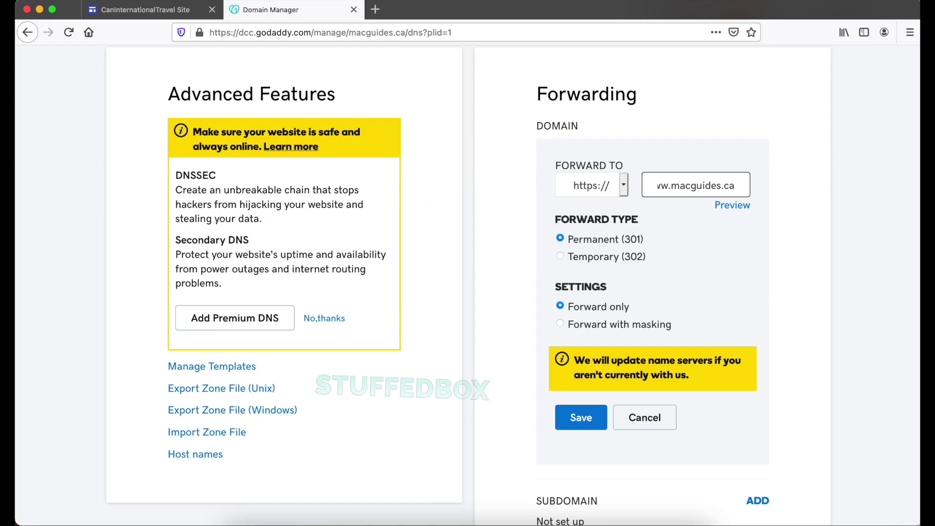
left_click(612, 326)
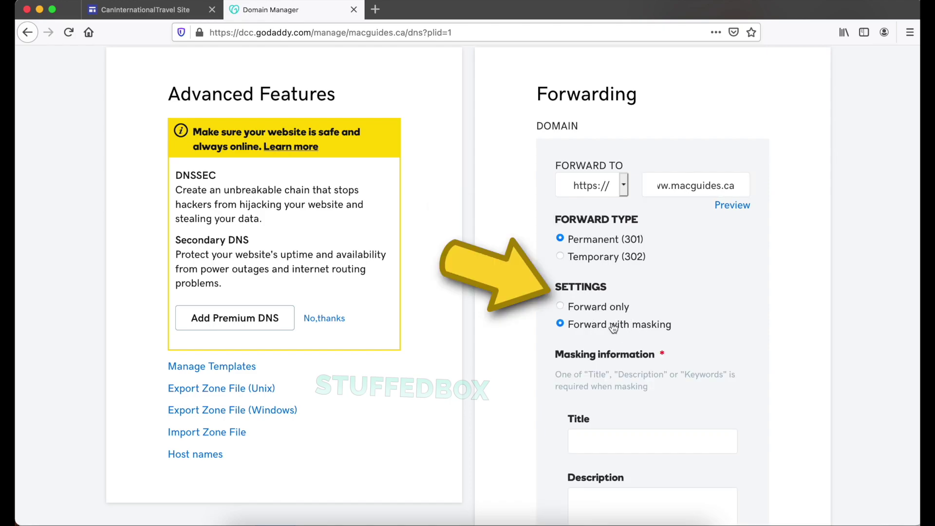
- Fill the masking title, description and keywords with 'MacGuides' and save the forwarding
scroll(612, 328, "down", 3)
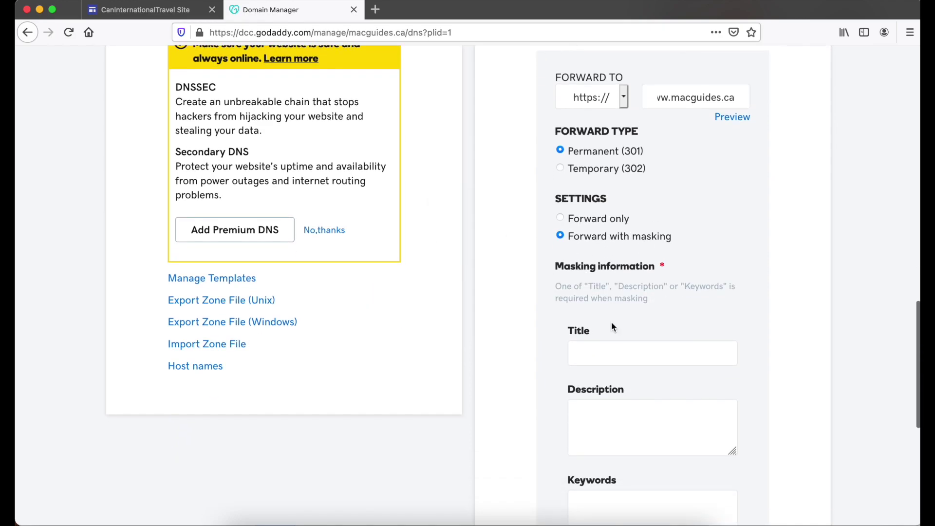
scroll(613, 326, "down", 2)
left_click(615, 302)
scroll(614, 299, "down", 7)
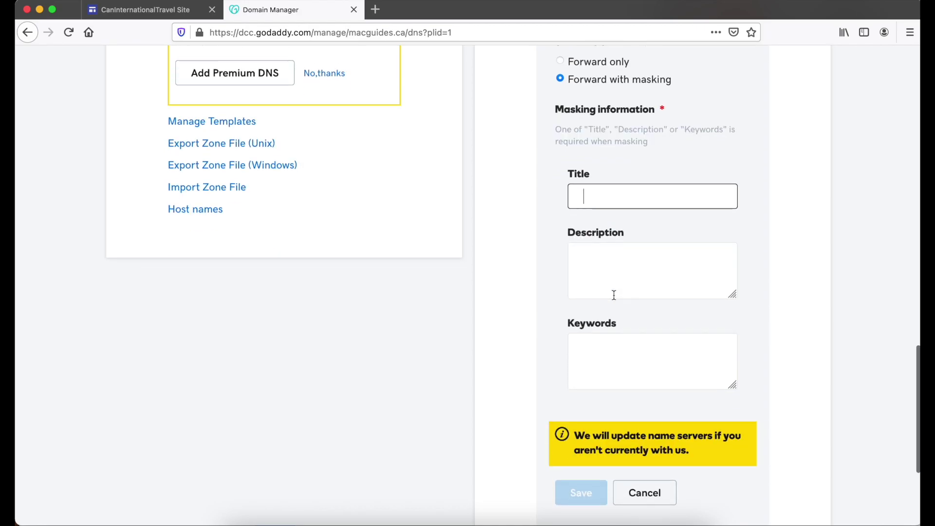
type("Ma")
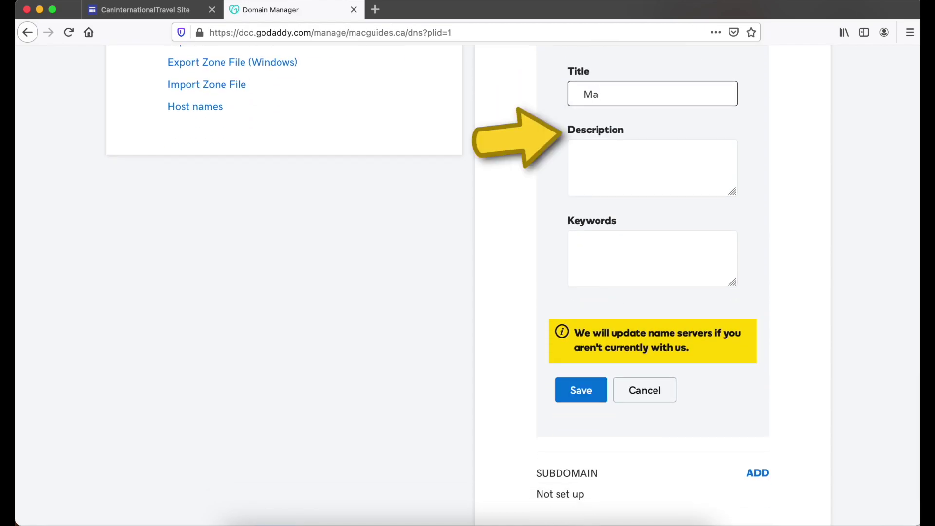
type("cGuides")
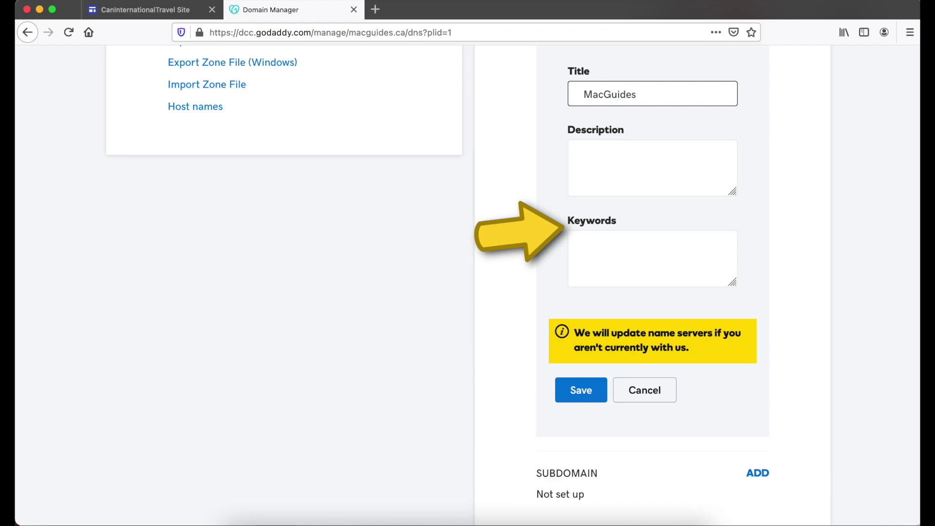
key("super+a")
key("super+c")
left_click(650, 192)
key("super+v")
left_click(641, 240)
key("super+v")
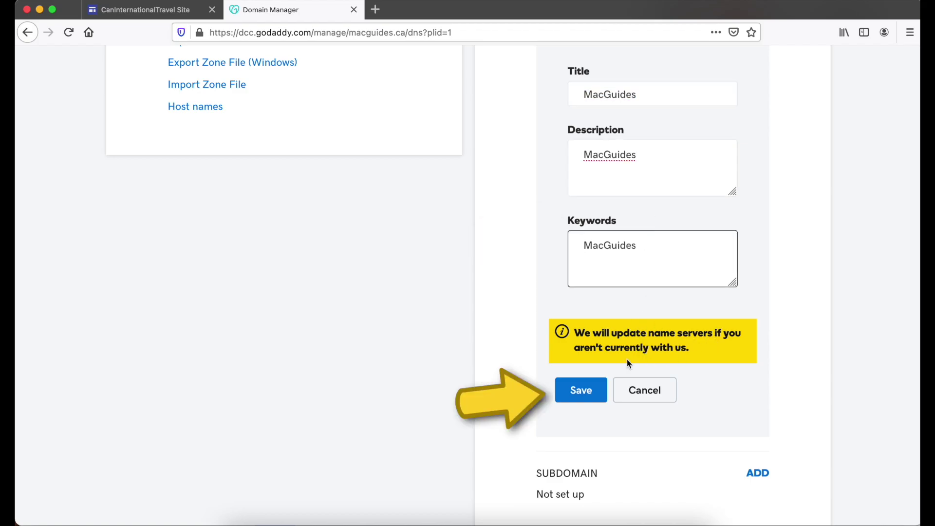
left_click(589, 390)
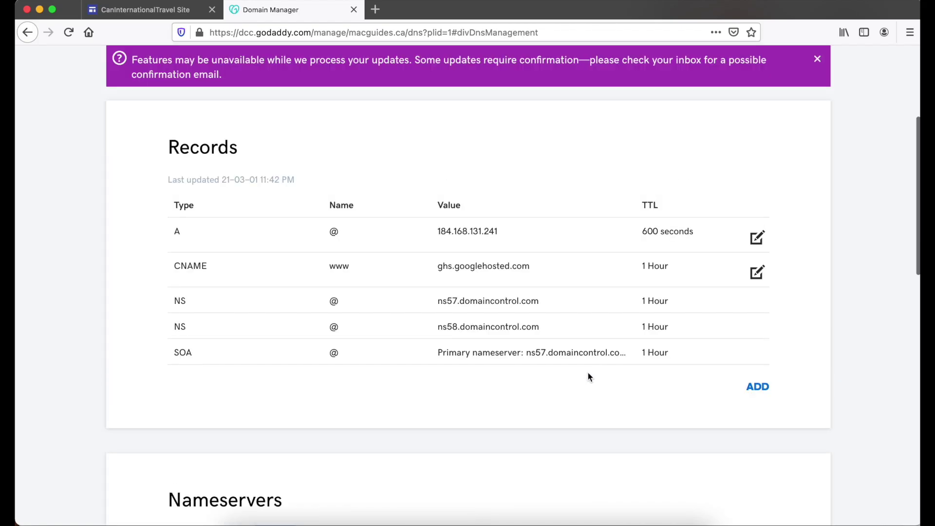
left_click(817, 59)
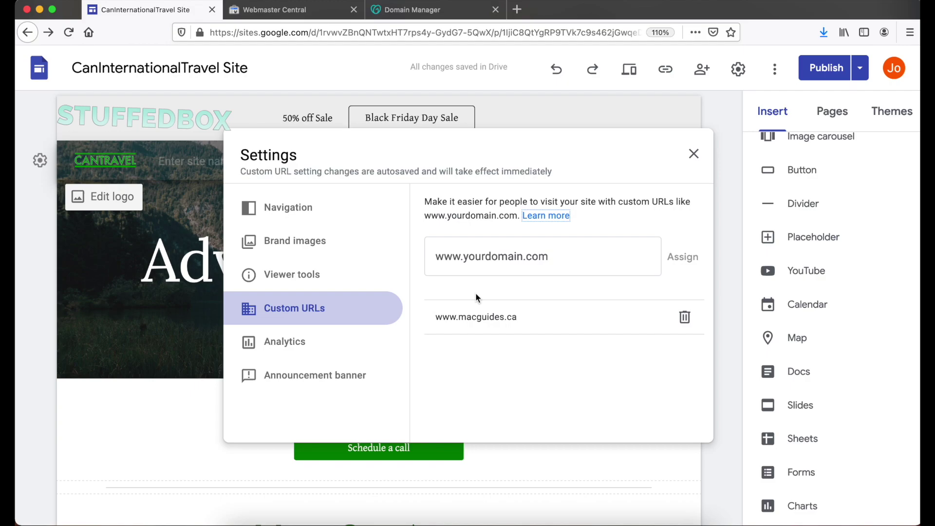
left_click(517, 270)
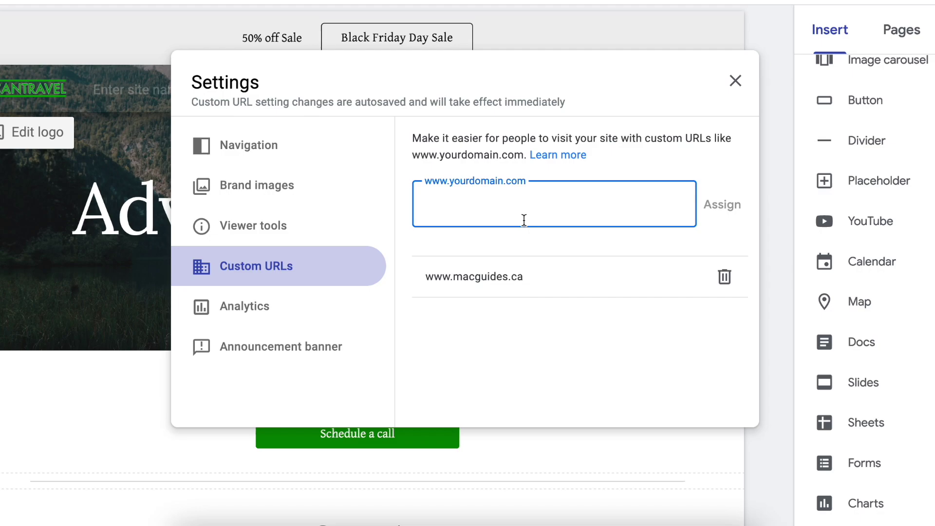
type("www.caninternational")
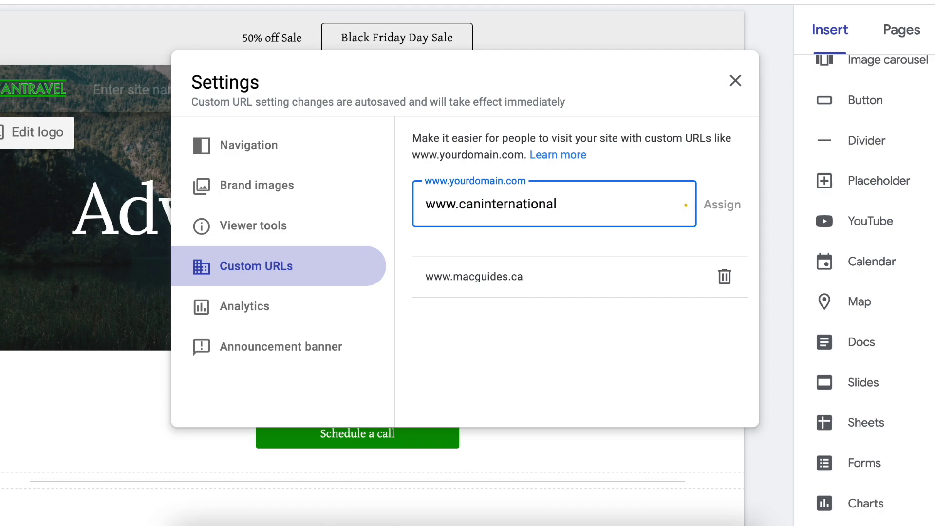
type("travel.com")
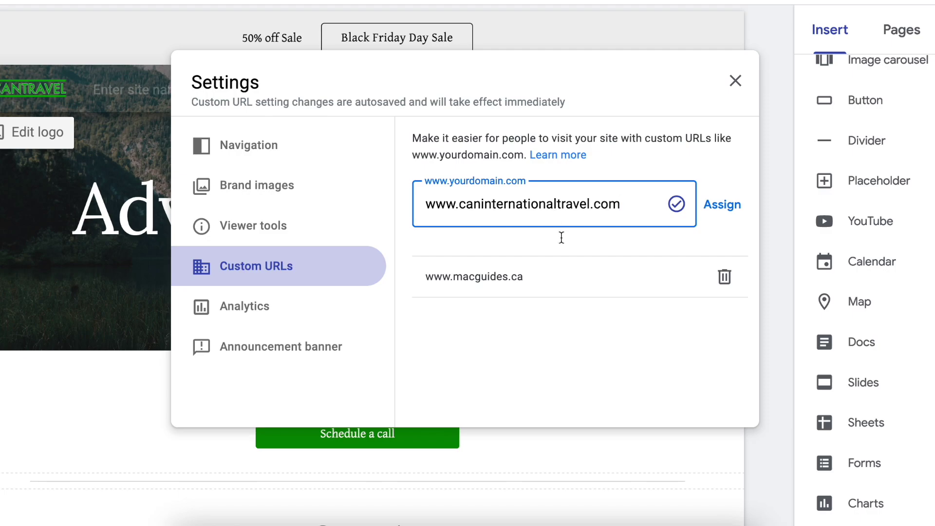
left_click(731, 208)
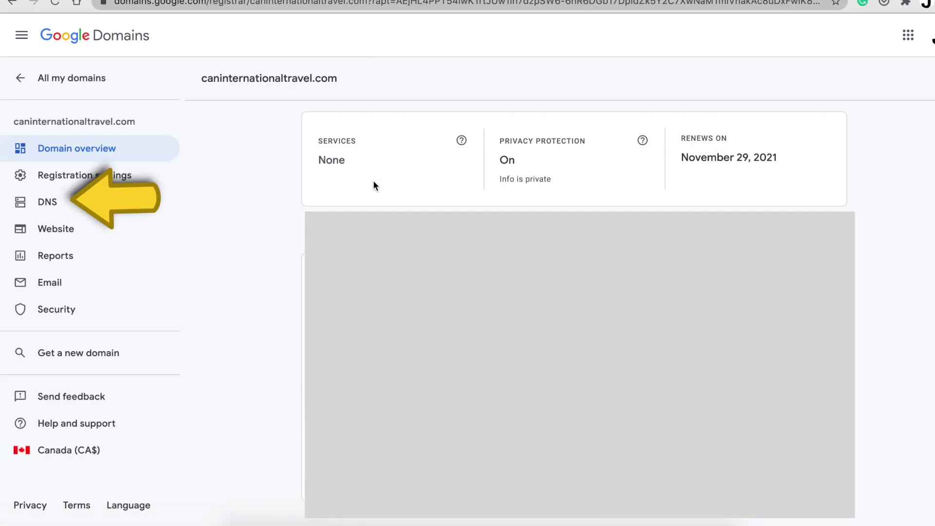
- Add a custom CNAME record named www pointing to ghs.googlehosted.com for caninternationaltravel.com
left_click(84, 207)
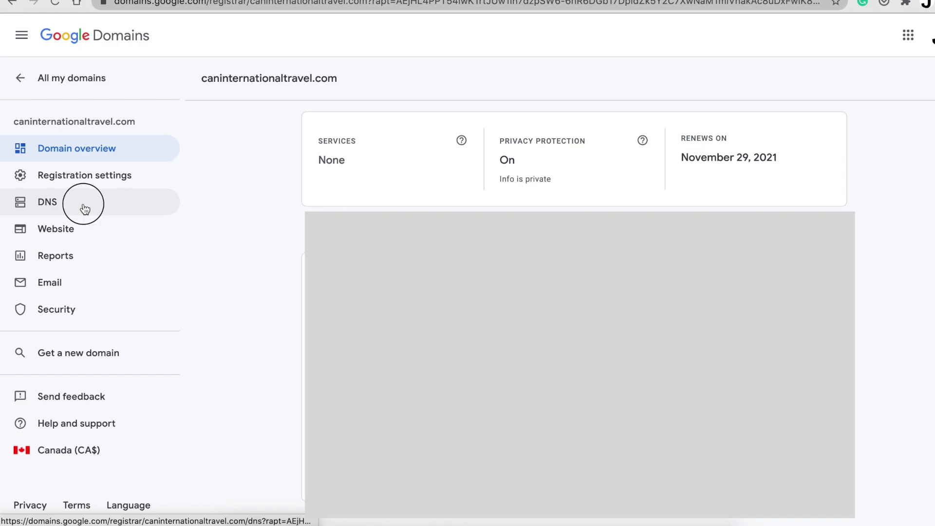
scroll(715, 438, "down", 10)
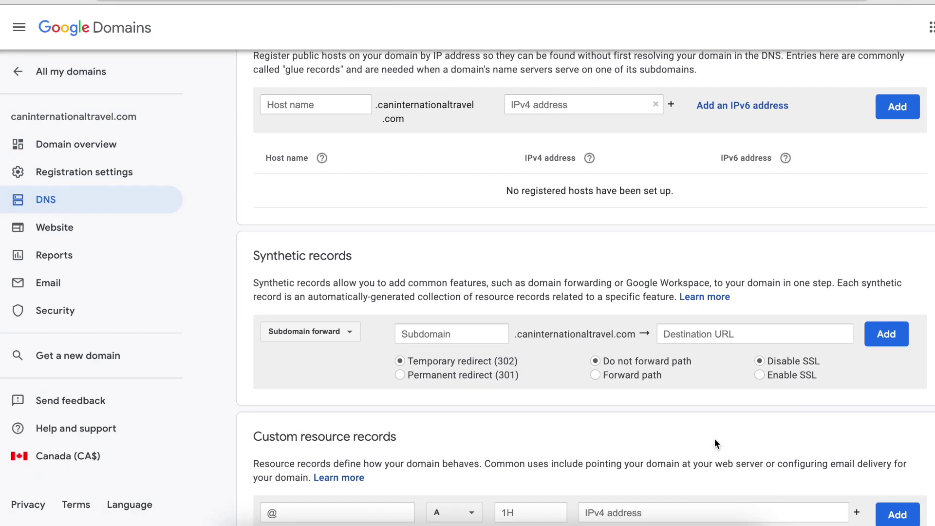
scroll(715, 438, "down", 3)
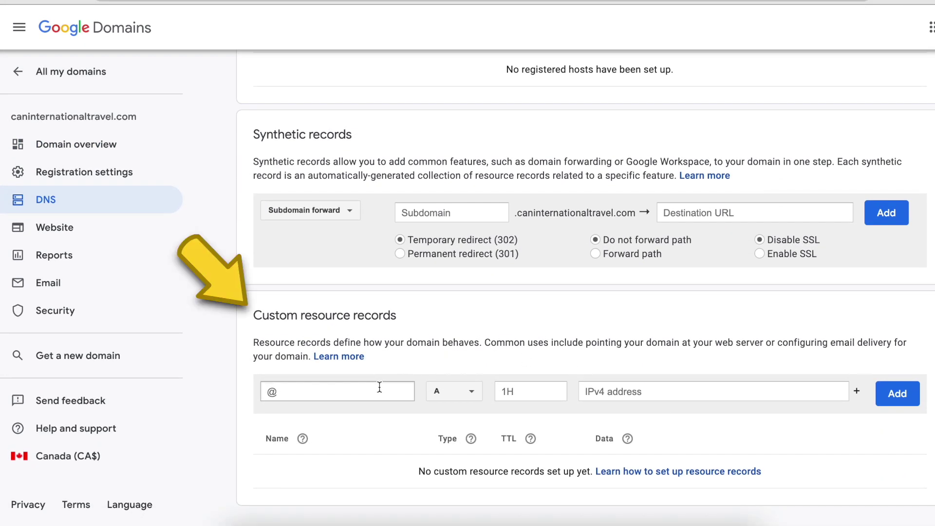
left_click(379, 391)
type("www")
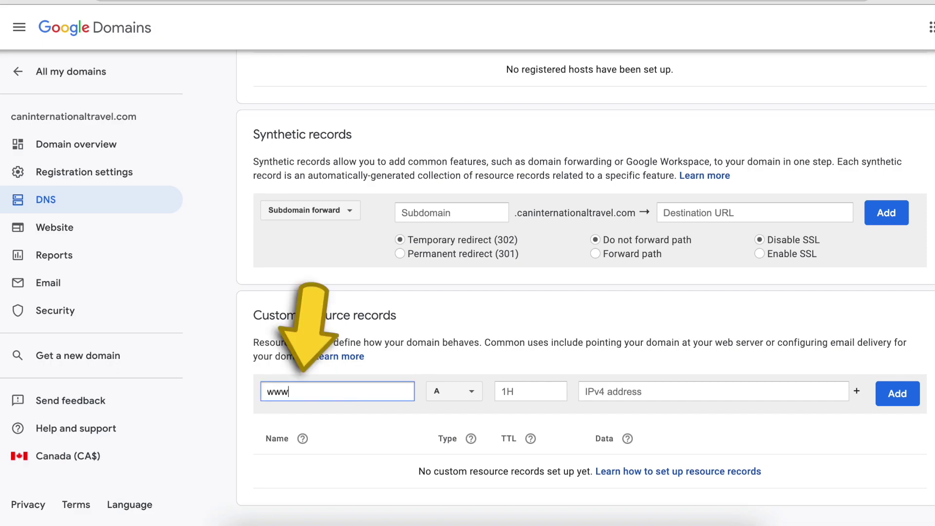
left_click(471, 395)
left_click(467, 386)
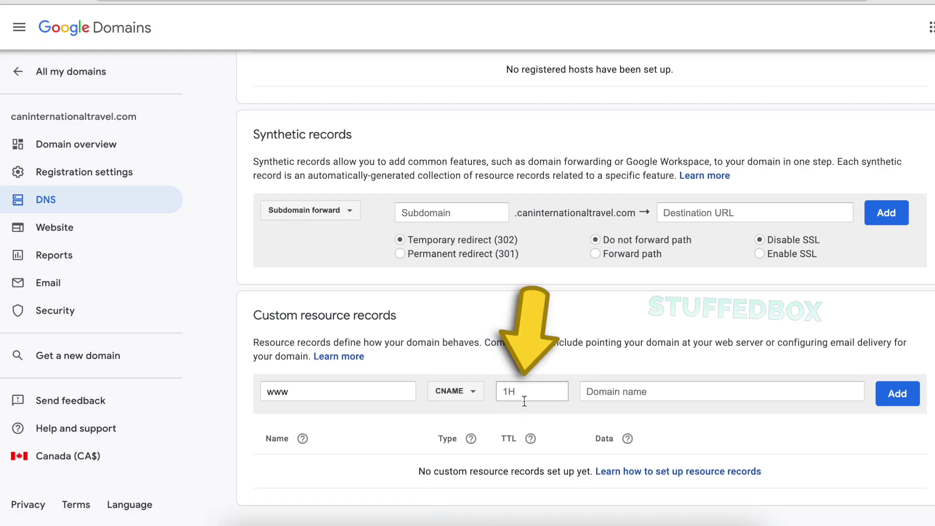
left_click(609, 393)
left_click(609, 393)
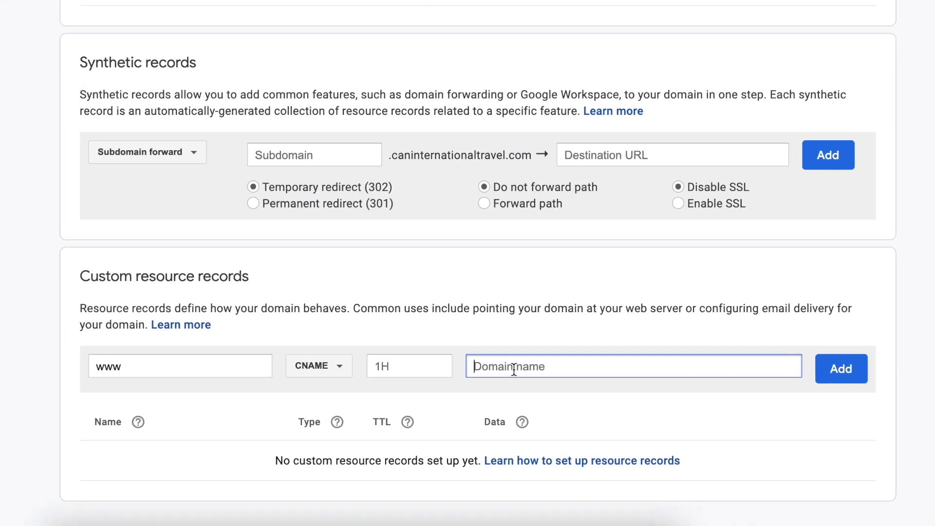
type("ghs.googlehosted.com")
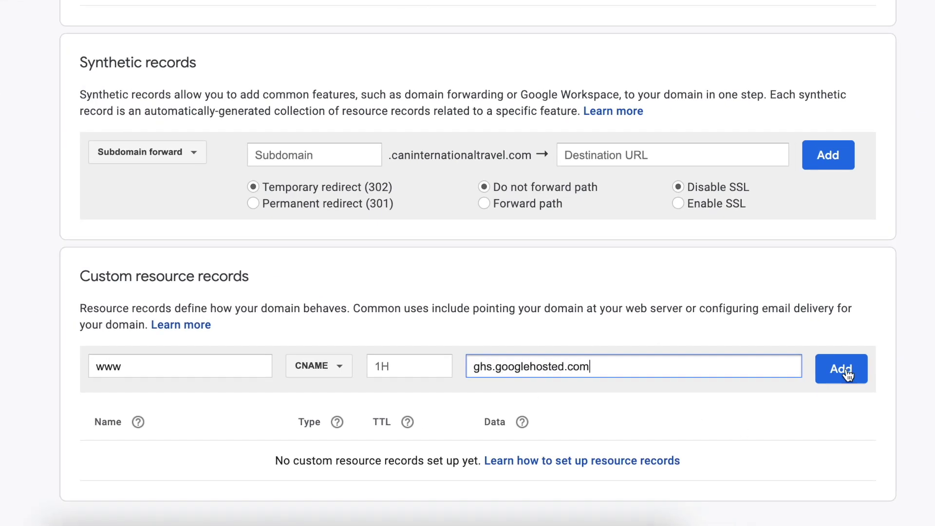
left_click(841, 368)
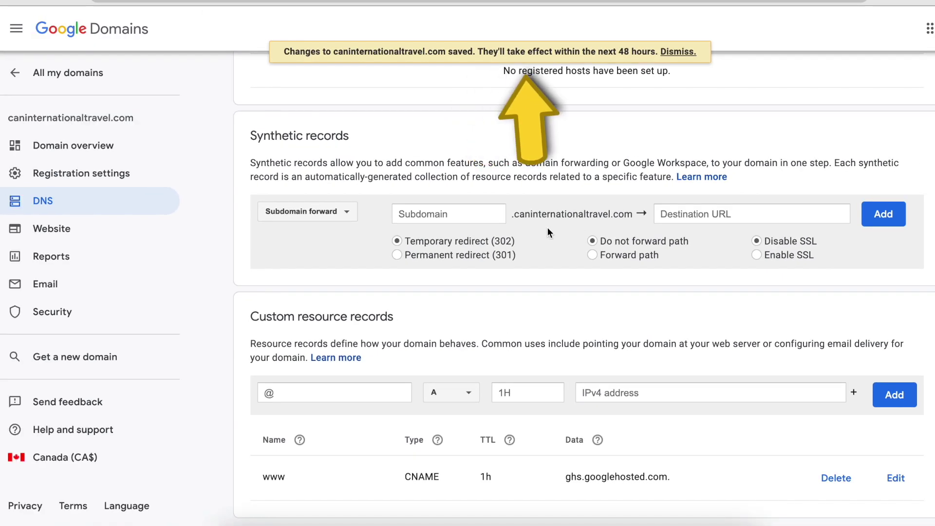
scroll(548, 227, "down", 1)
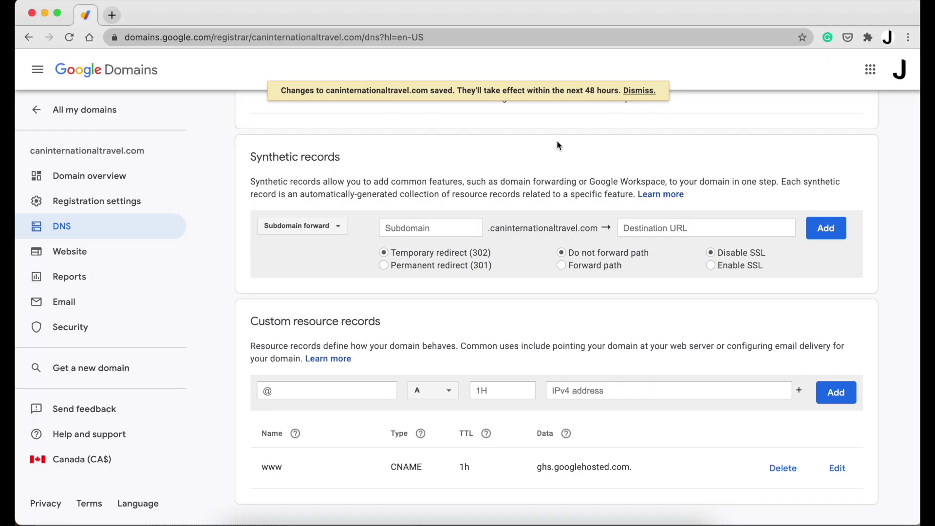
left_click(640, 90)
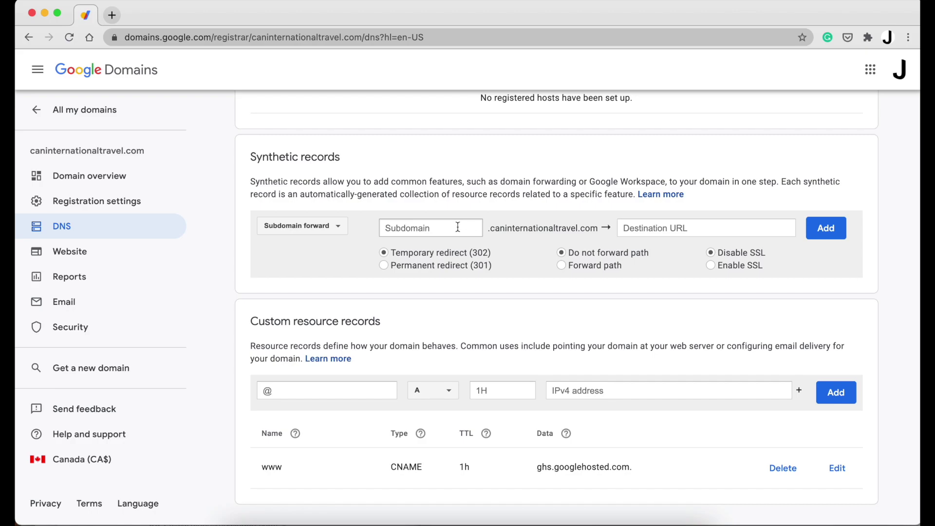
left_click(390, 228)
type("@")
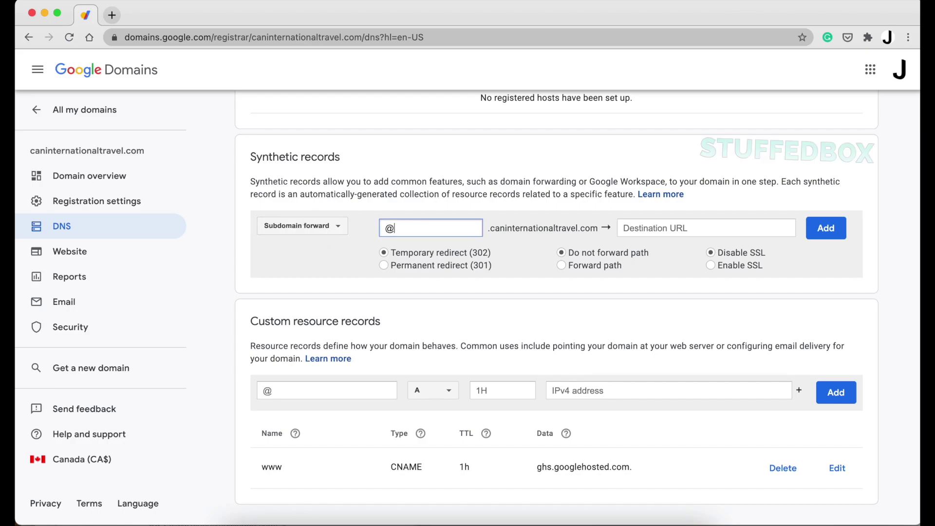
left_click(666, 227)
type("ww")
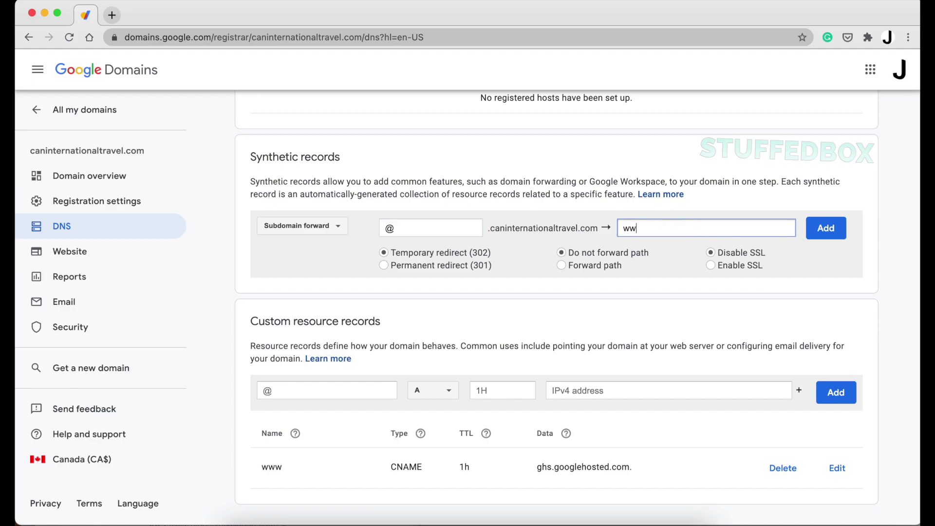
type("w.can")
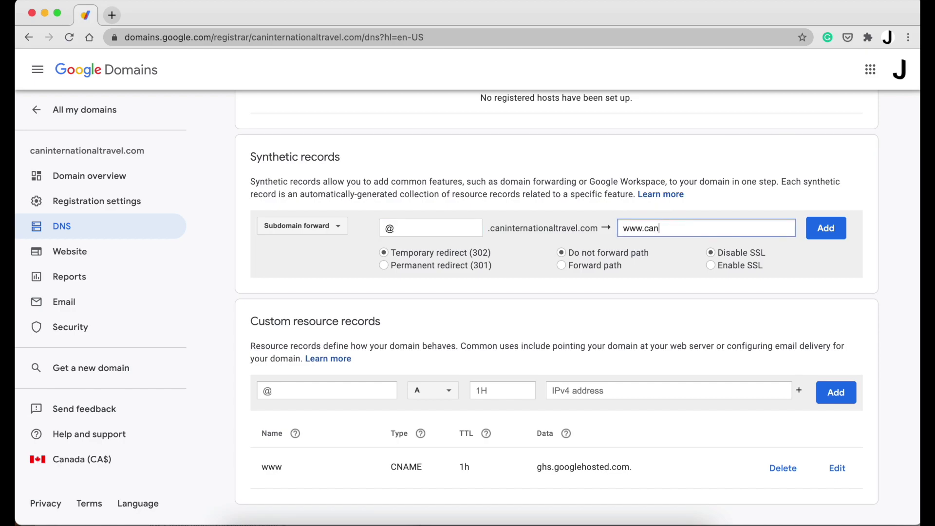
type("internationaltravel.com")
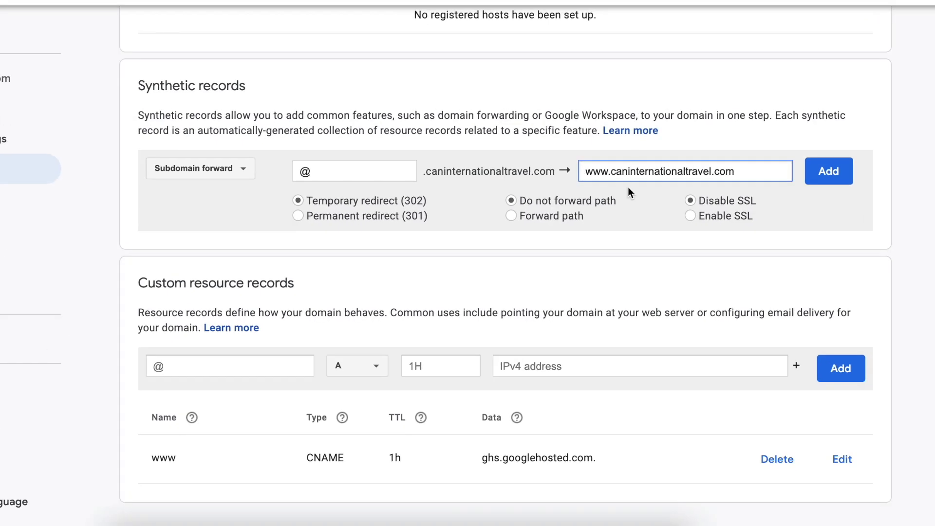
left_click(398, 214)
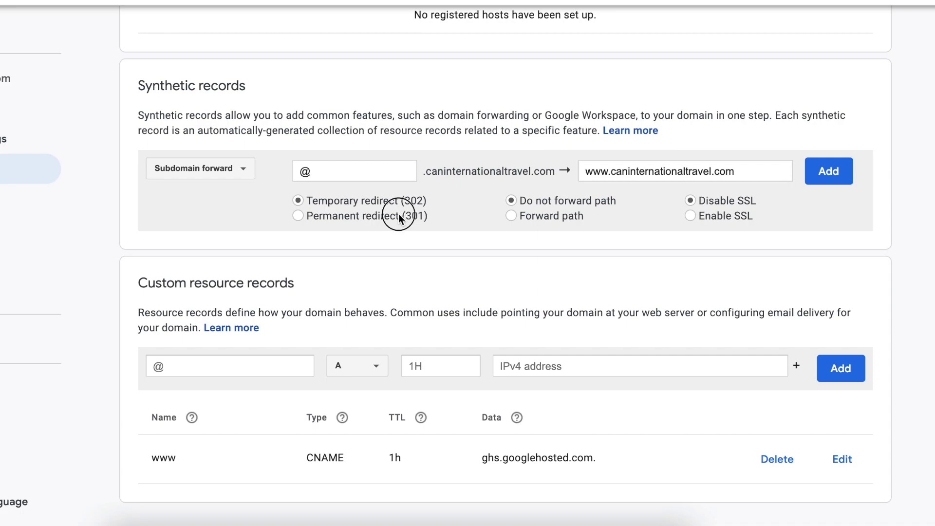
left_click(536, 217)
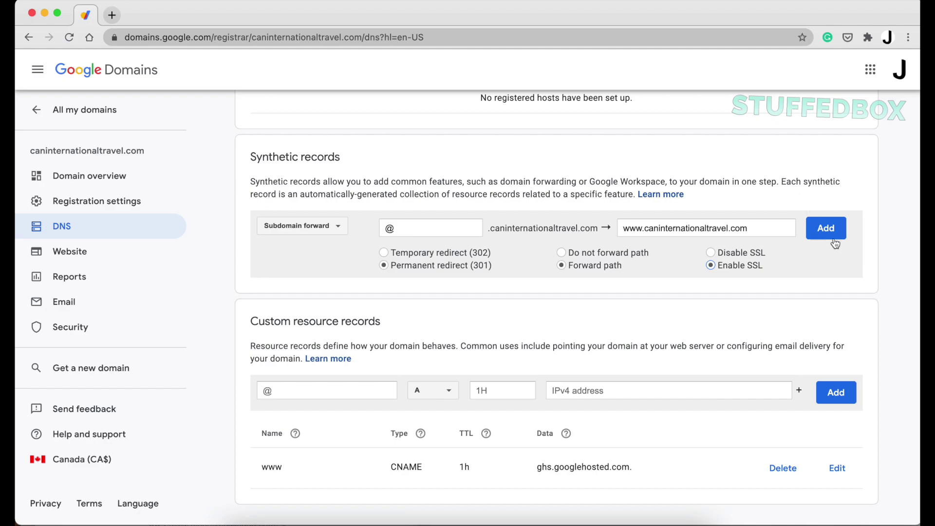
left_click(834, 242)
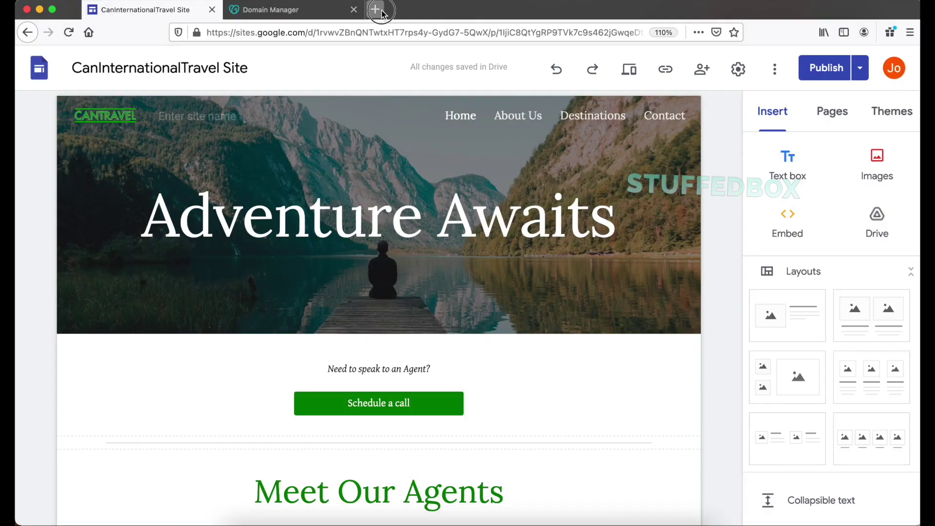
left_click(375, 11)
type("www.macgu")
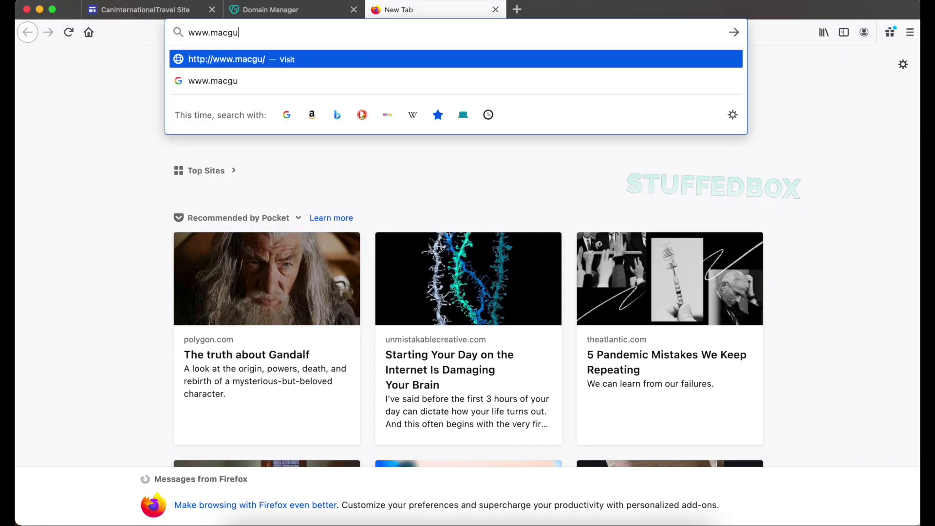
type("ides.ca")
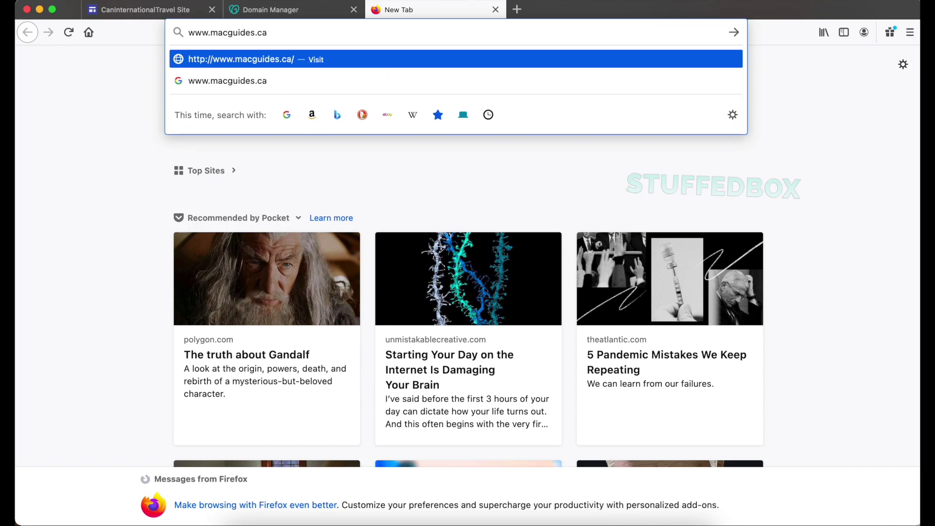
key("Return")
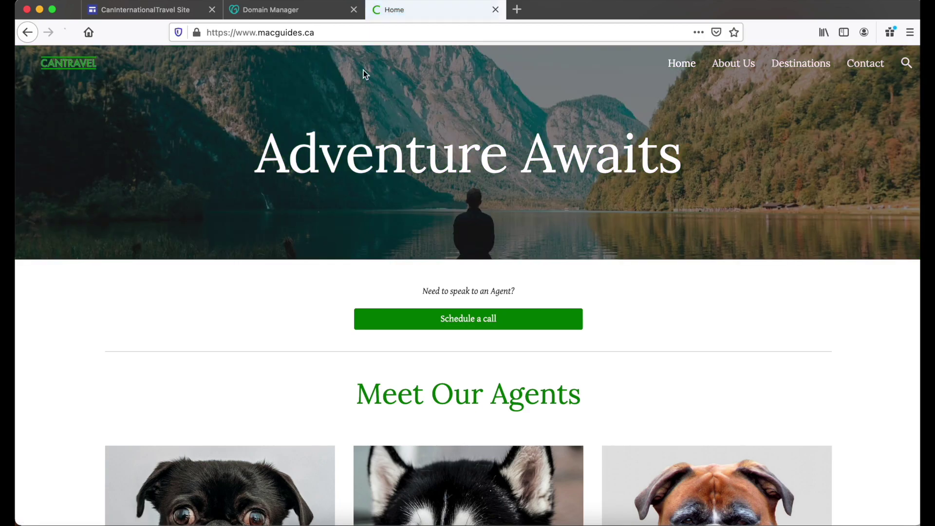
left_click(734, 65)
left_click(799, 63)
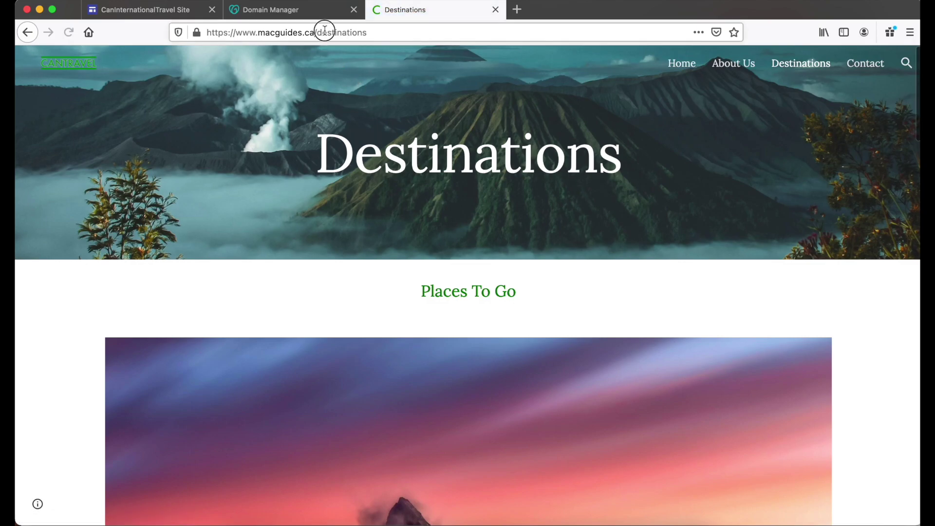
left_click(324, 32)
type("www.caninternationaltravel.com")
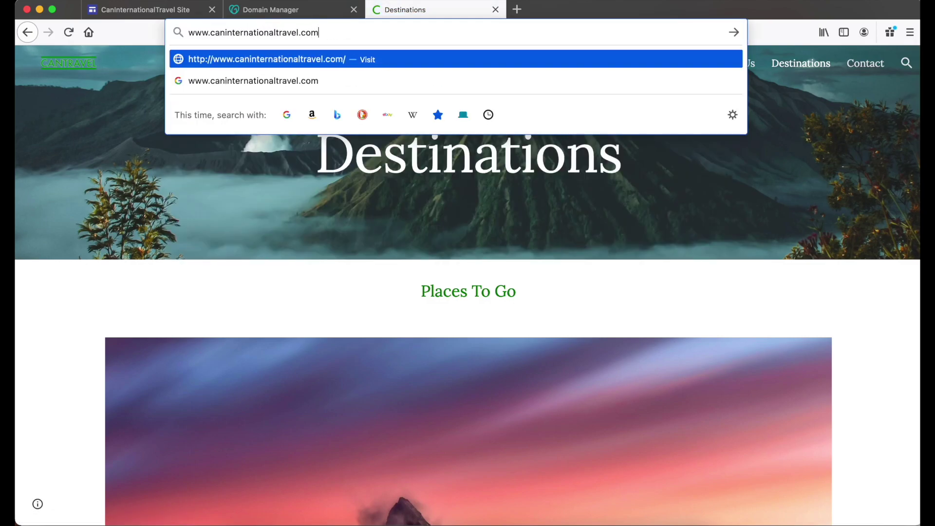
key("Return")
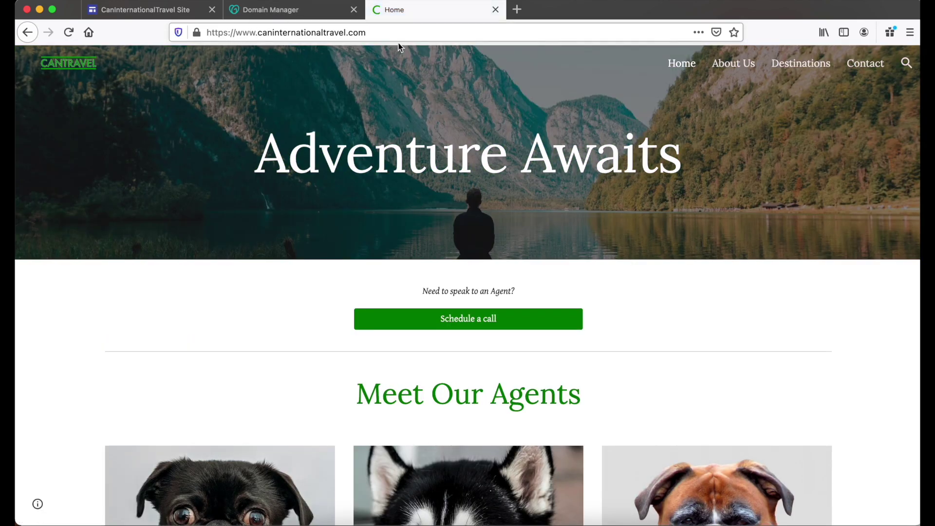
left_click(95, 0)
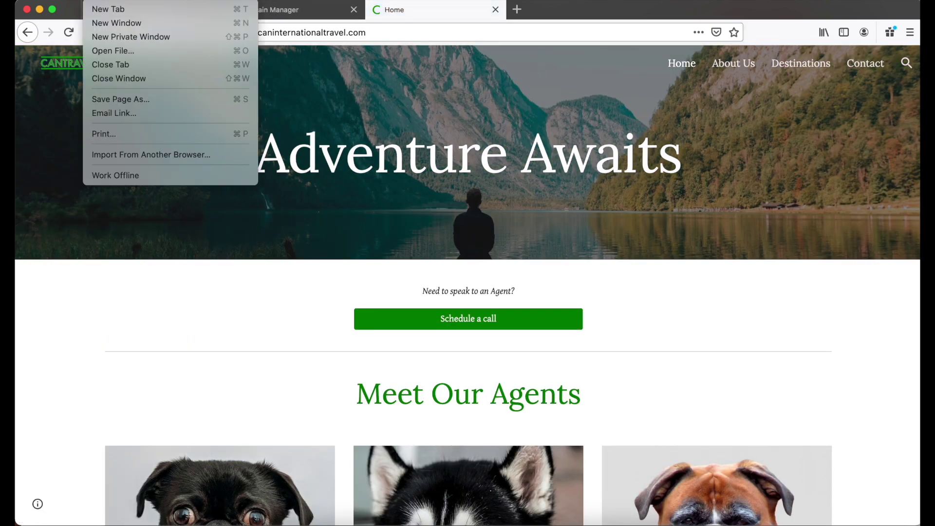
left_click(111, 43)
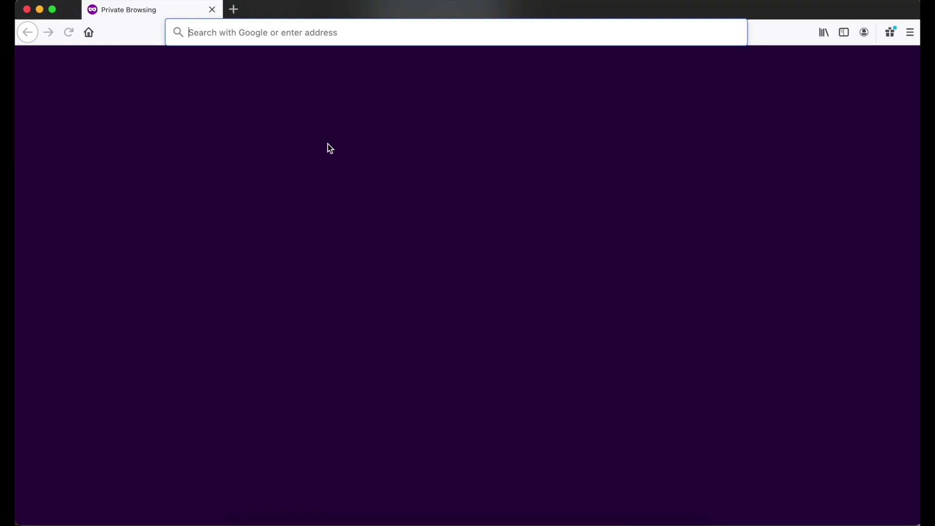
type("caninternat")
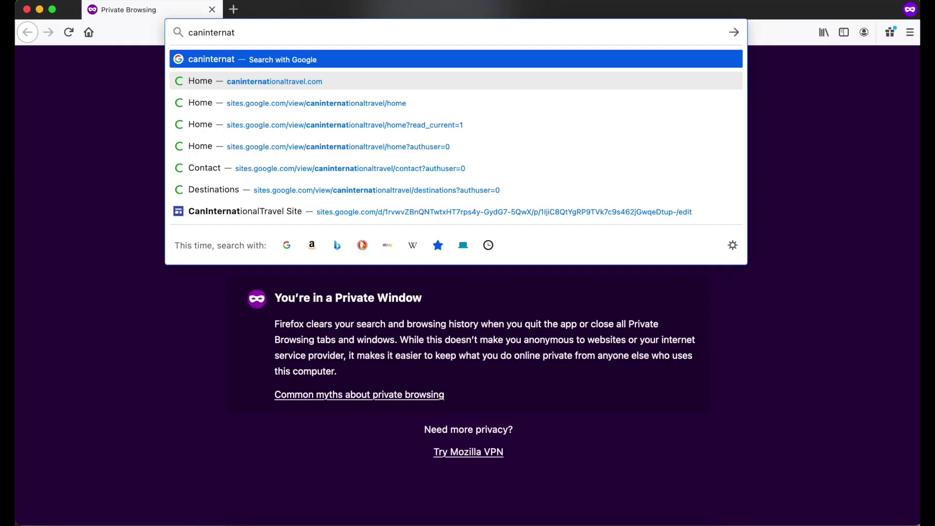
type("ionaltravel.com")
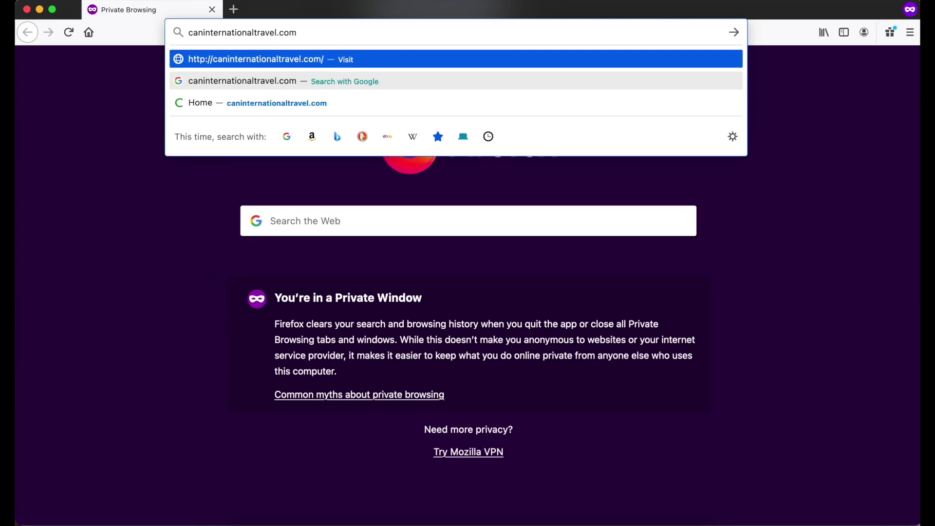
key("Return")
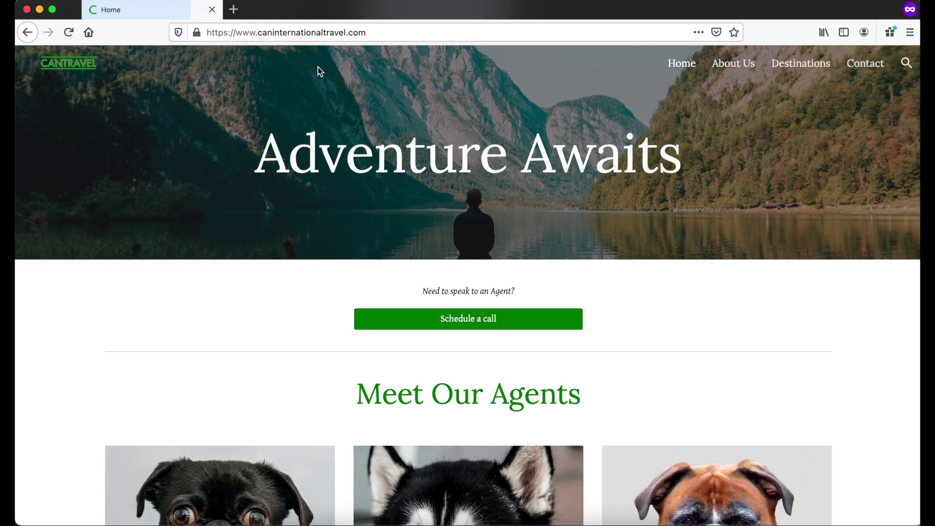
- Load bare macguides.ca, then open the blocked page separately from the error page
left_click(290, 31)
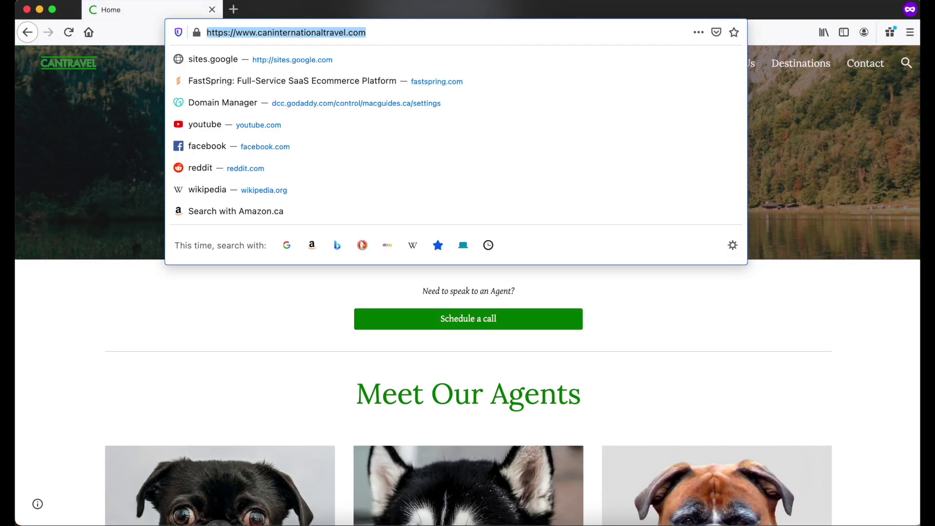
type("macguides.ca")
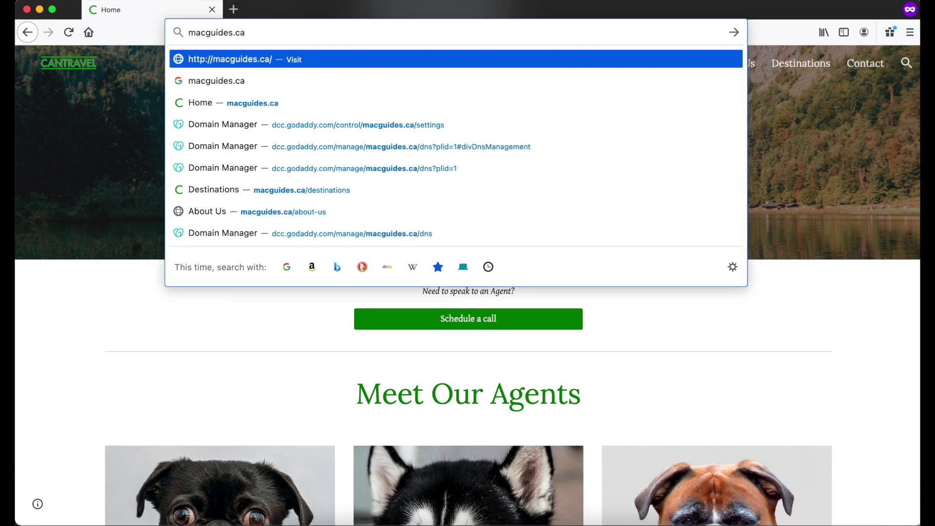
key("Return")
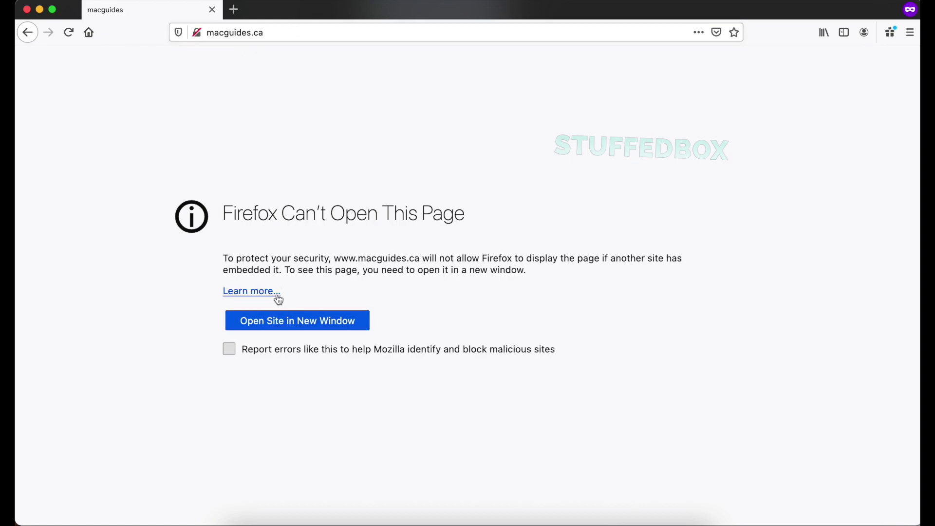
left_click(280, 324)
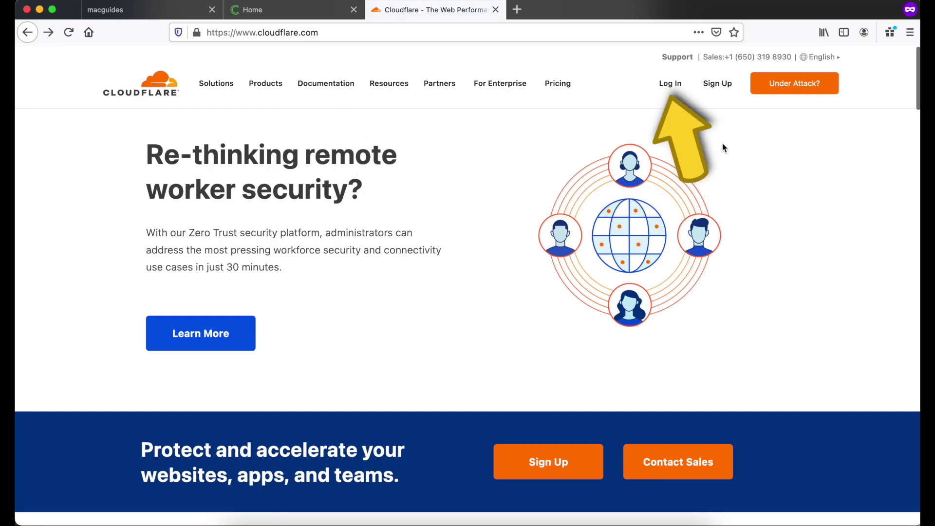
- Log in to the existing Cloudflare account with its e-mail address and password
left_click(720, 88)
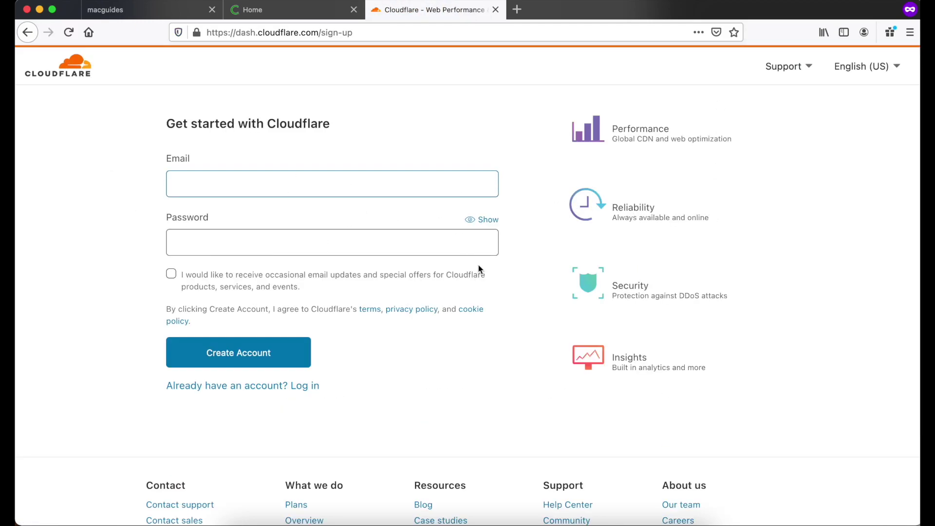
left_click(303, 374)
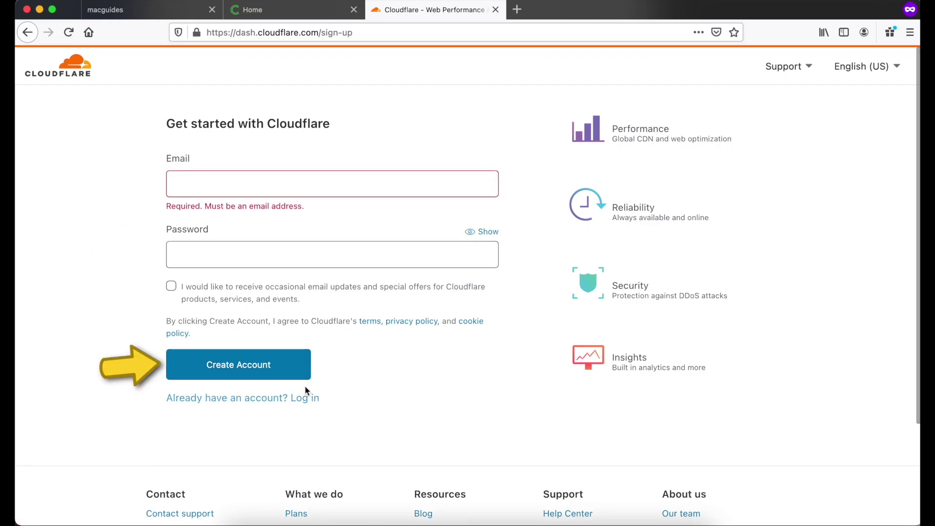
left_click(307, 397)
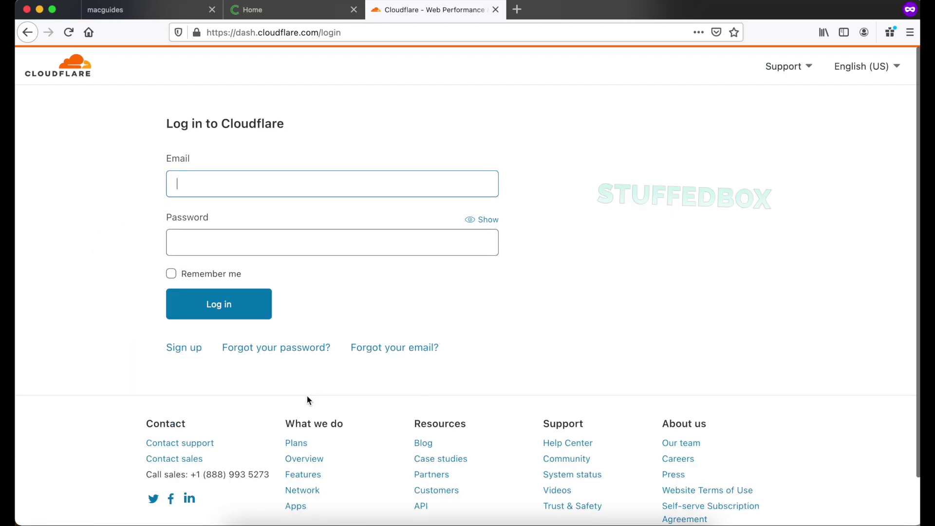
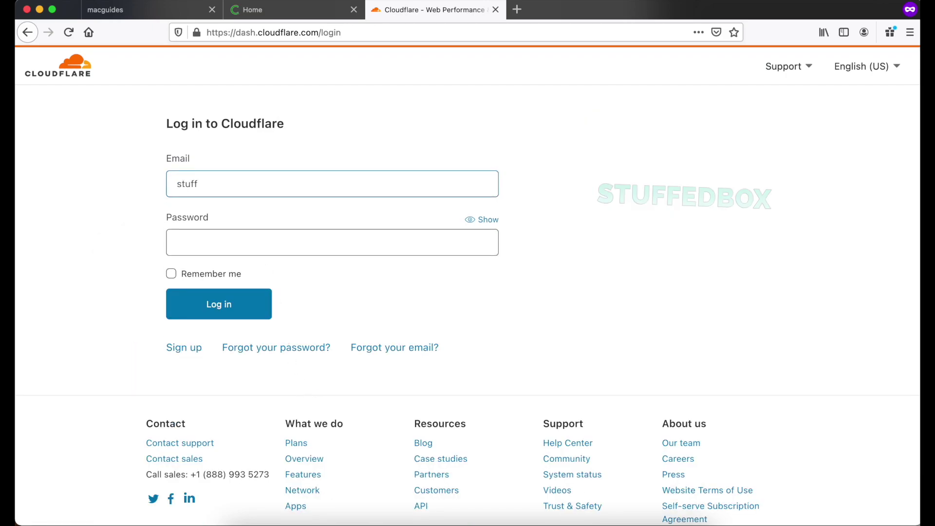
key("Tab")
key("ctrl+v")
key("Return")
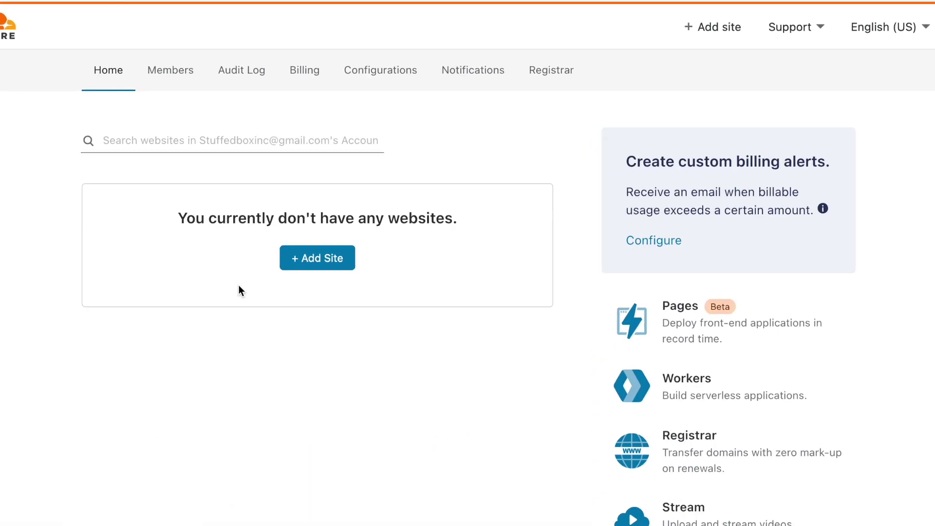
- Add macguides.ca as a new website in Cloudflare
left_click(333, 258)
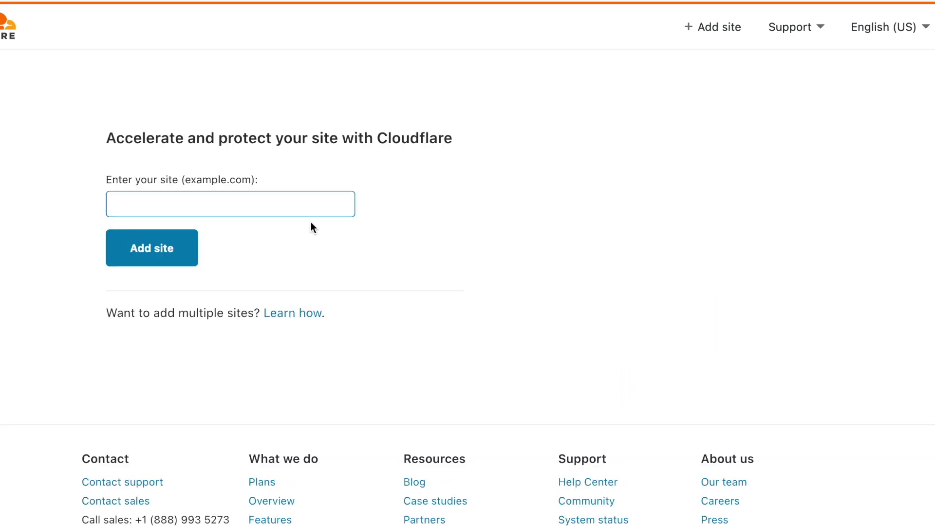
type("macguides.c")
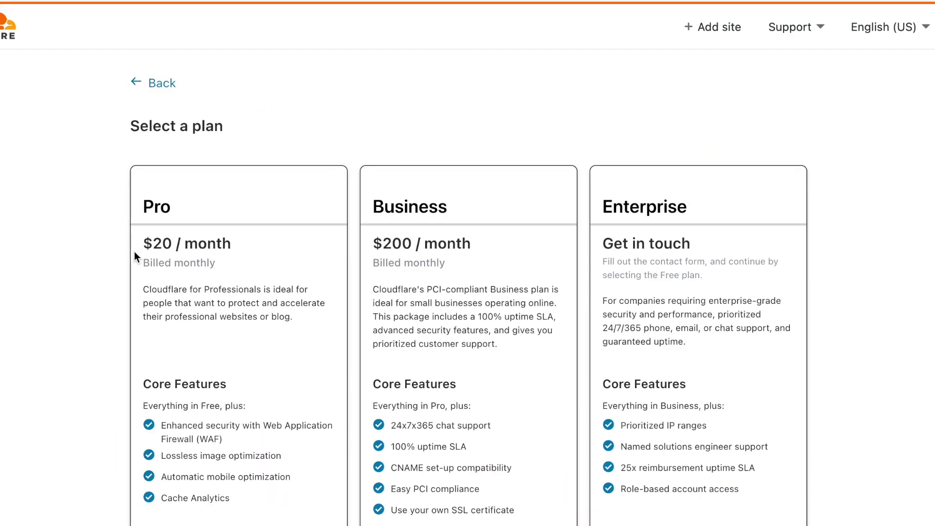
scroll(134, 252, "down", 10)
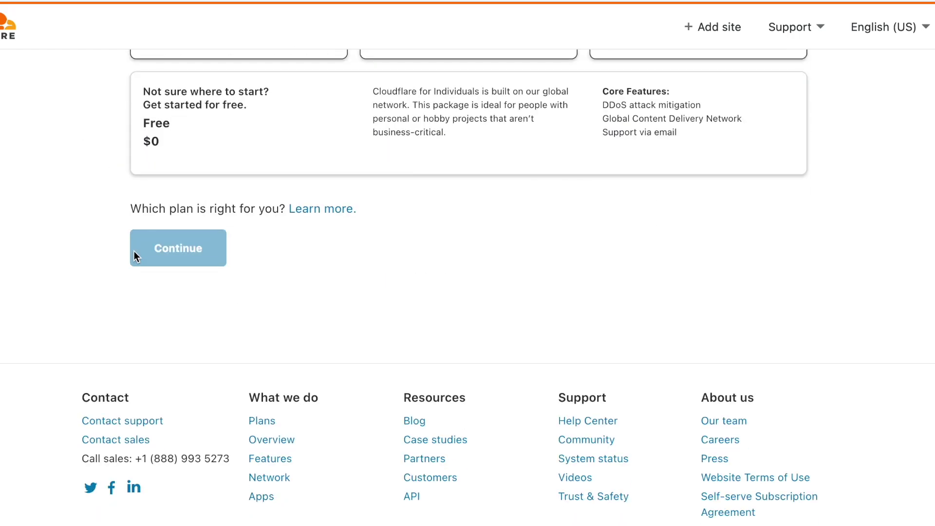
scroll(133, 250, "up", 2)
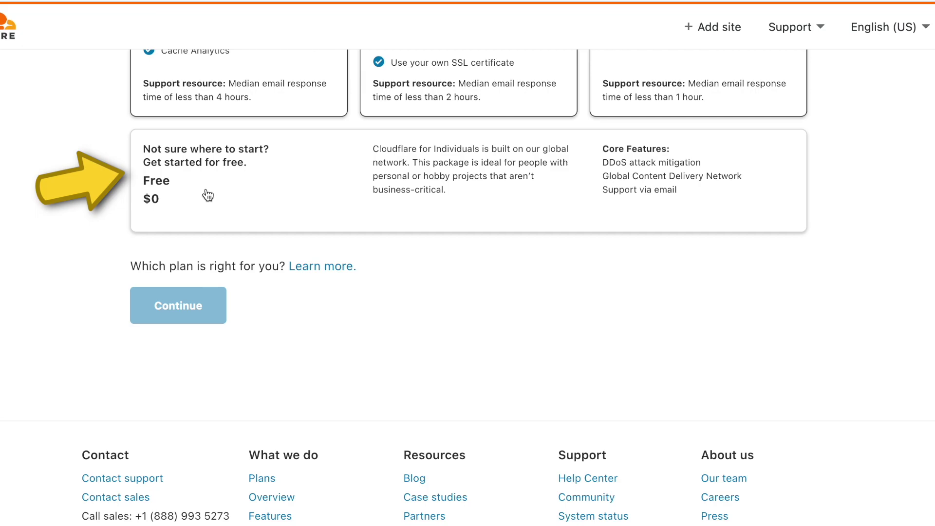
- Choose the Free $0 plan and review the imported A and www CNAME records
left_click(207, 194)
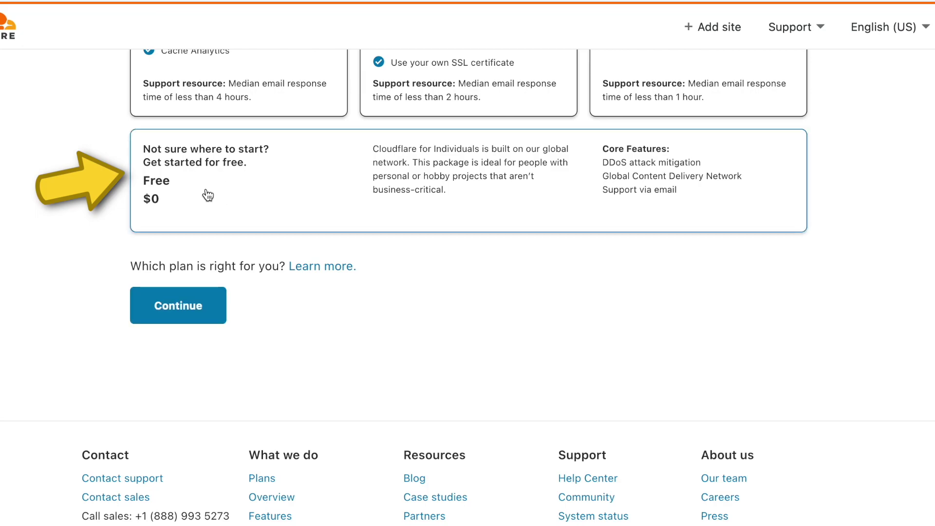
left_click(201, 318)
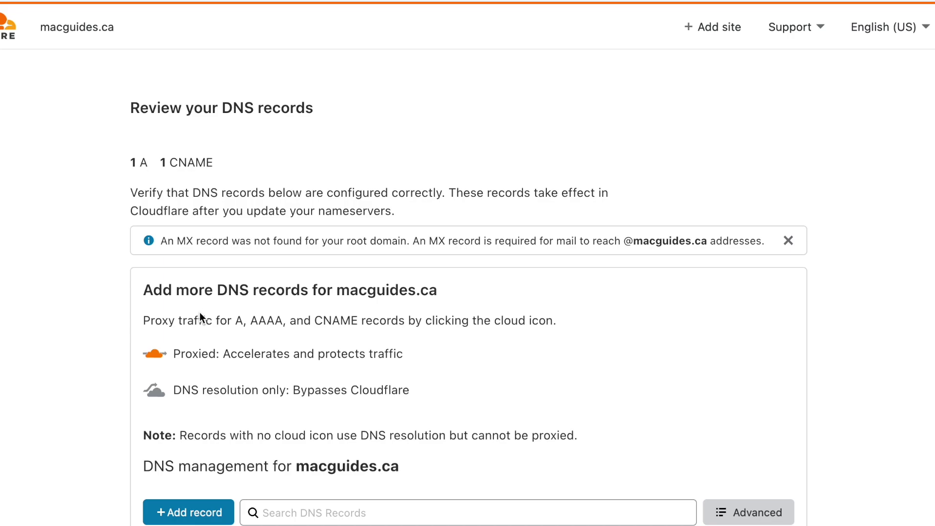
scroll(199, 314, "down", 5)
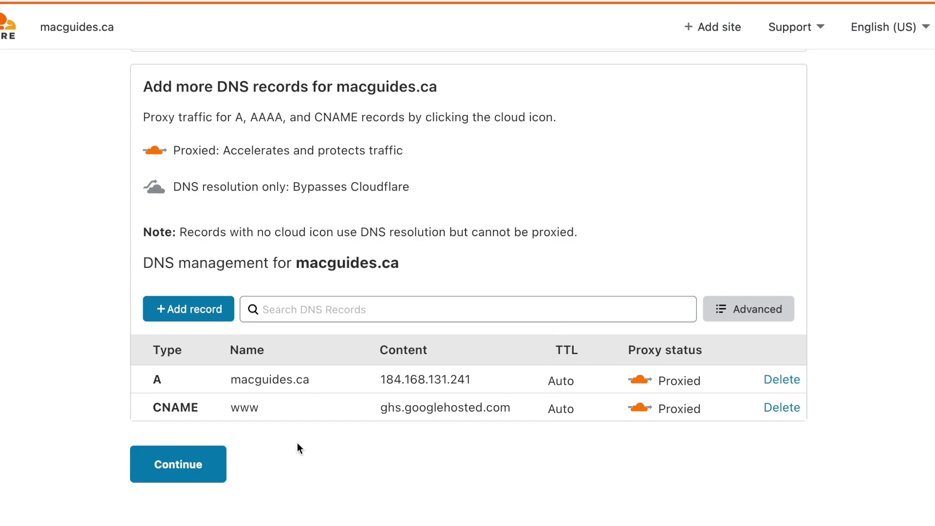
- Accept the scanned DNS records and copy the first Cloudflare nameserver, nicole.ns.cloudflare.com
left_click(183, 463)
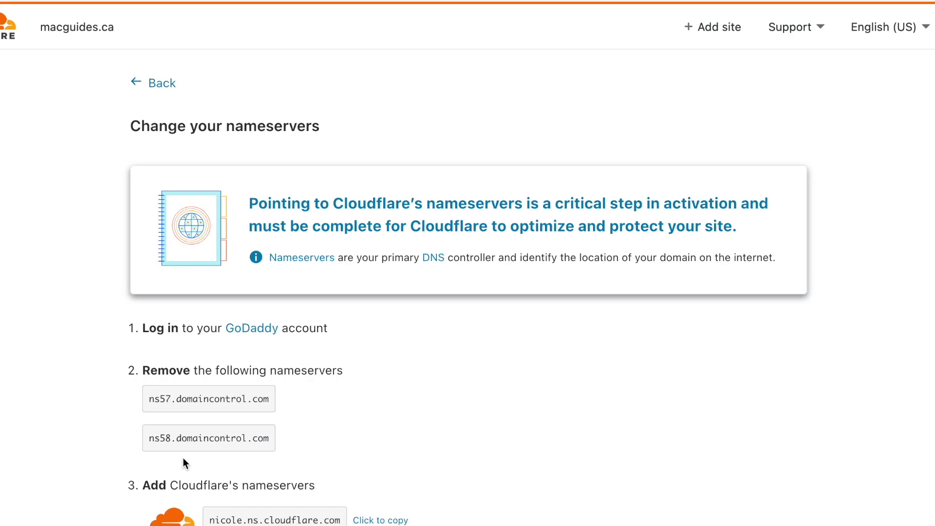
scroll(220, 349, "down", 5)
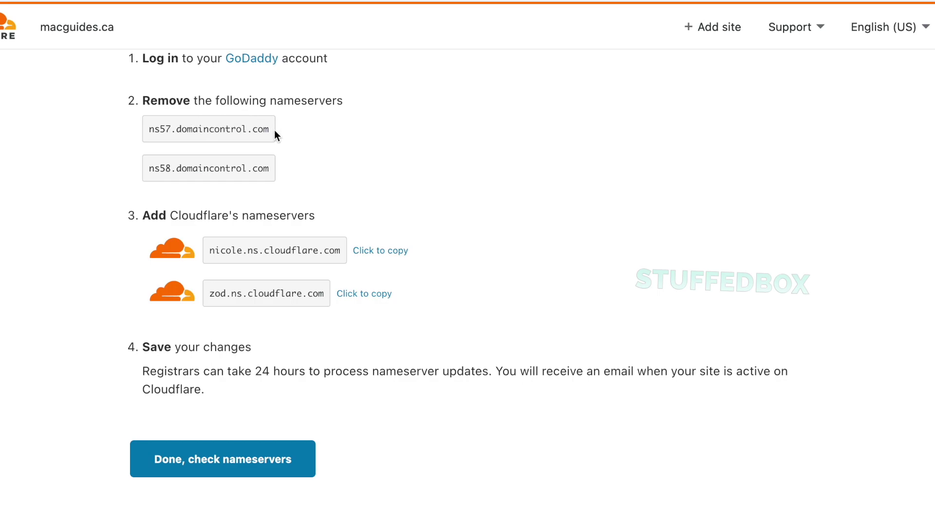
left_click(375, 251)
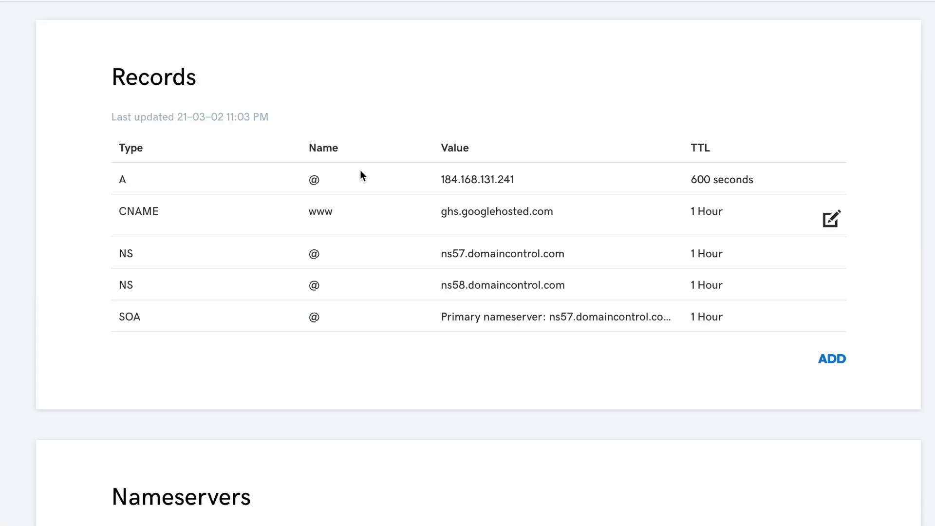
- Switch macguides.ca to custom nameservers and paste in nicole.ns.cloudflare.com as the first
scroll(360, 171, "down", 3)
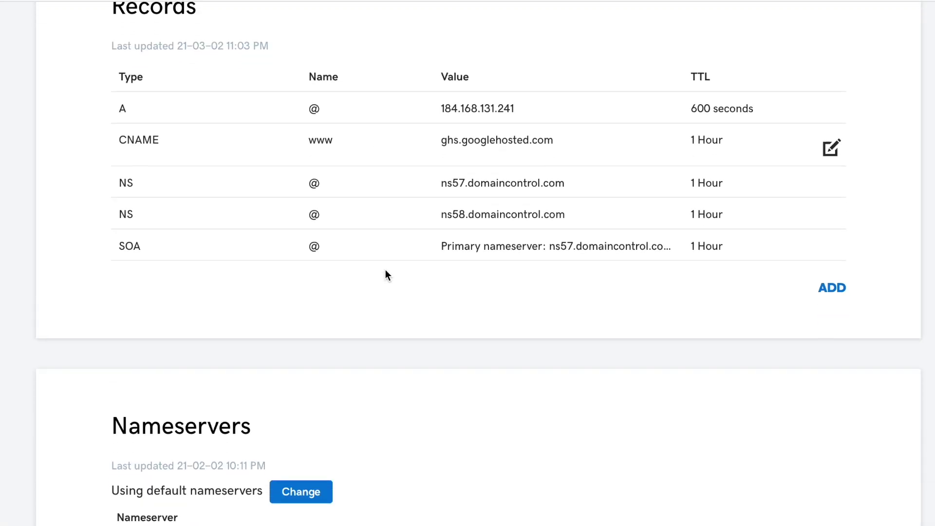
scroll(385, 275, "down", 7)
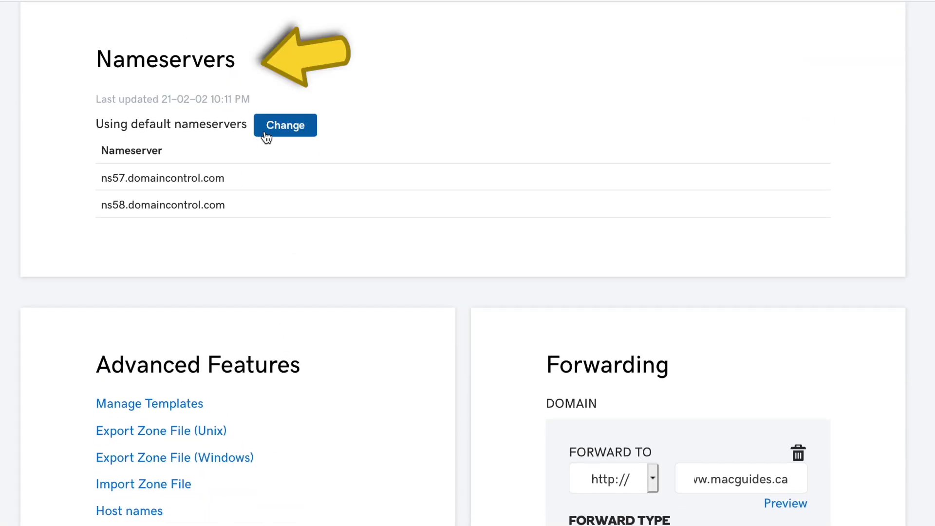
left_click(266, 136)
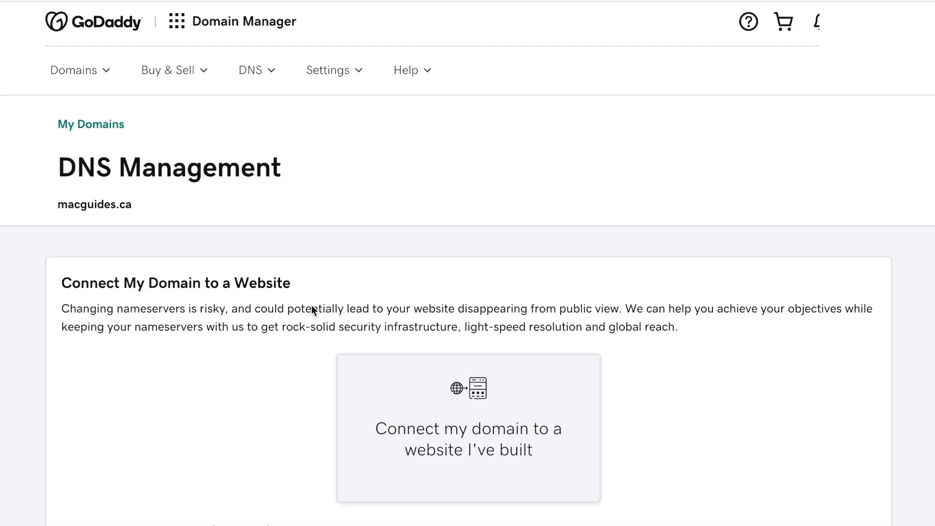
scroll(311, 310, "down", 2)
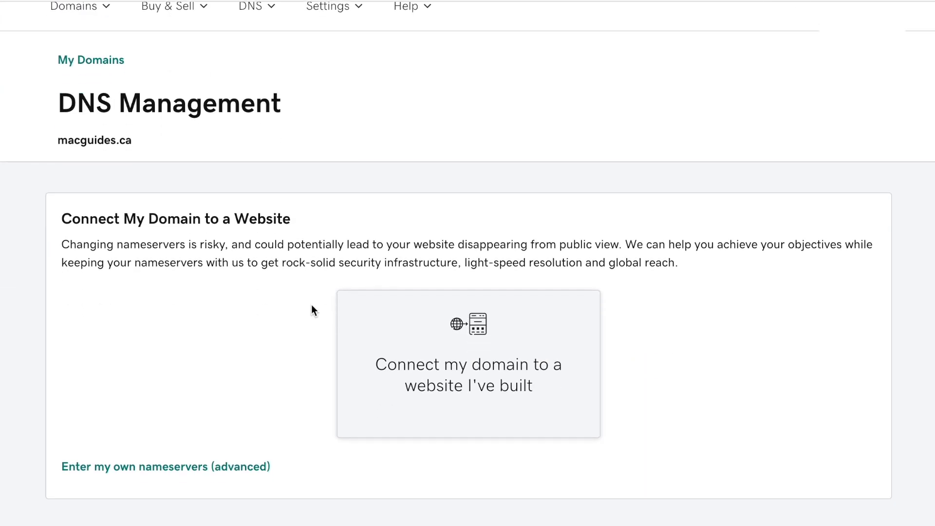
left_click(195, 470)
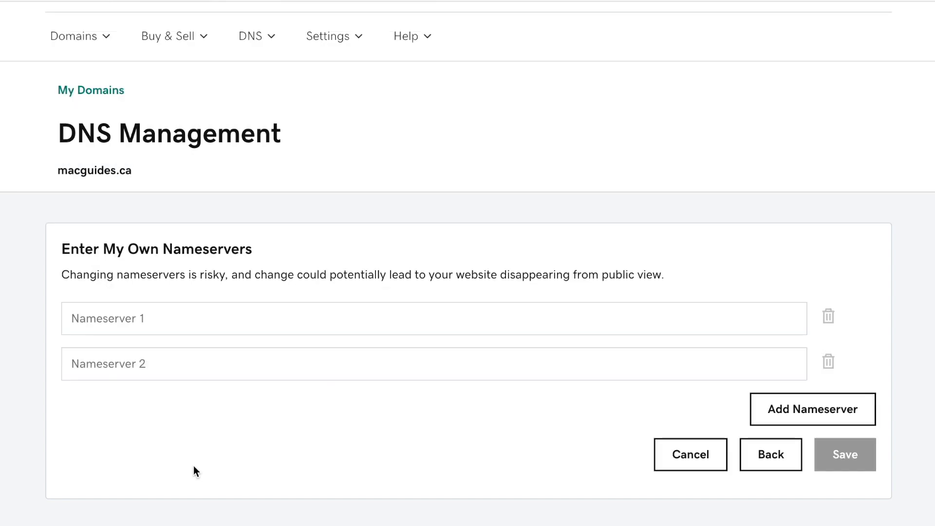
left_click(186, 323)
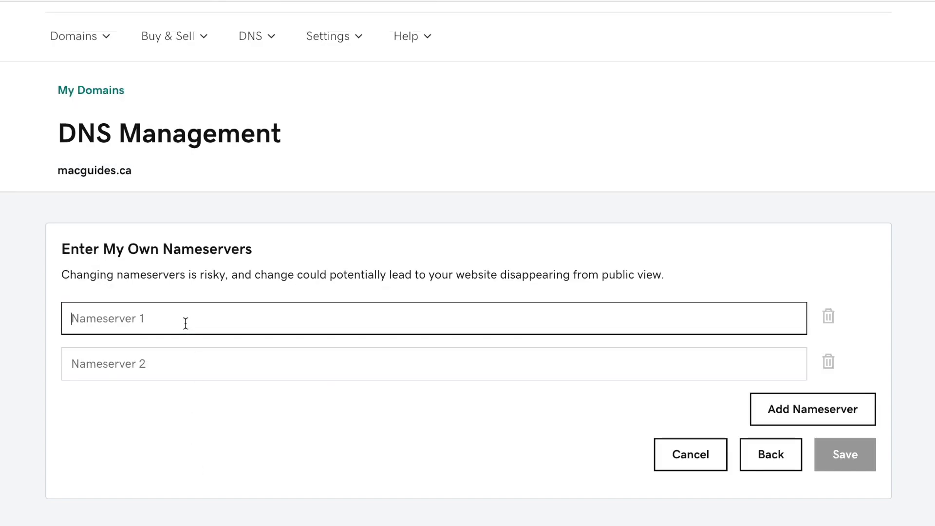
type("nicole.ns.cloudflare.com")
- Add zod.ns.cloudflare.com as the second nameserver, save, and consent to the update
left_click(385, 6)
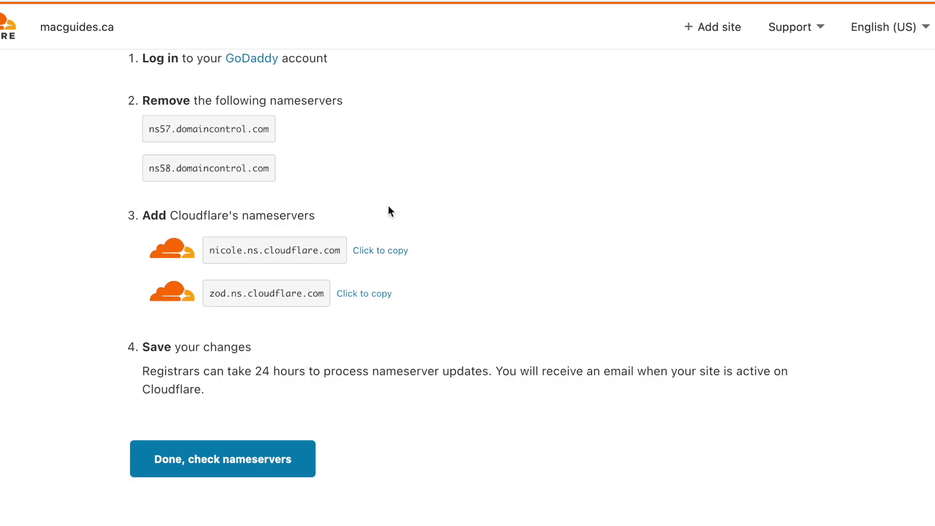
left_click(356, 297)
key("super+Tab")
left_click(324, 364)
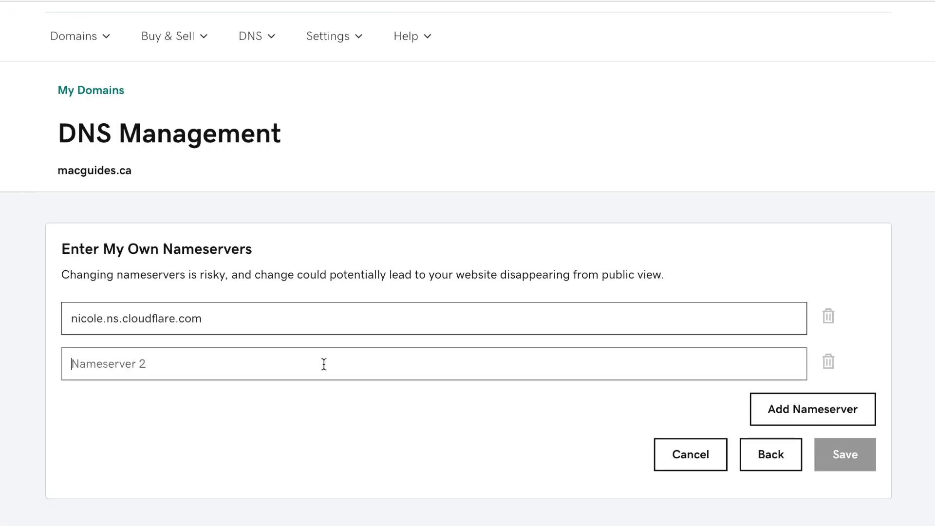
key("super+v")
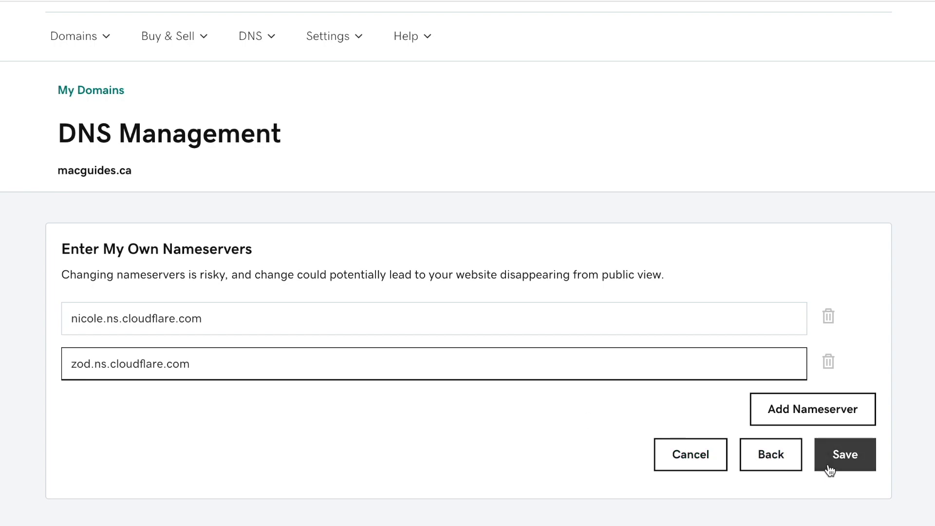
left_click(834, 467)
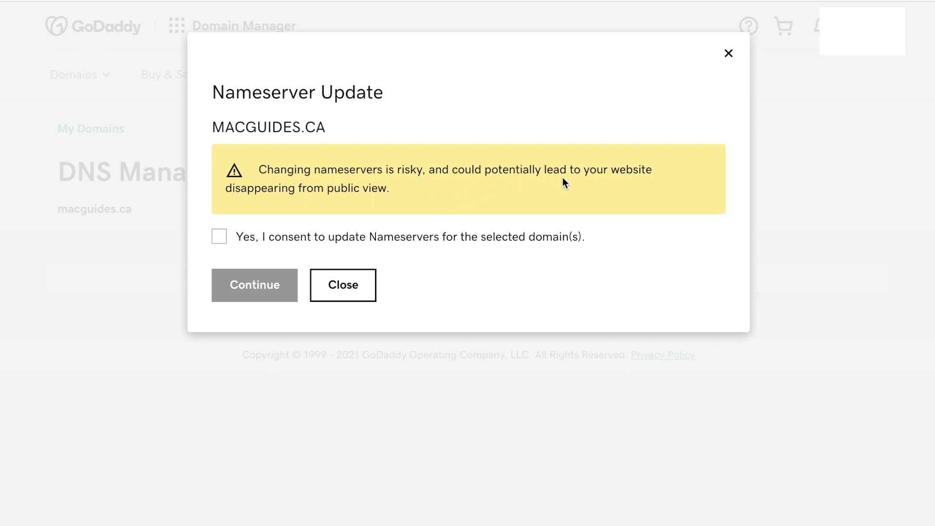
left_click(302, 238)
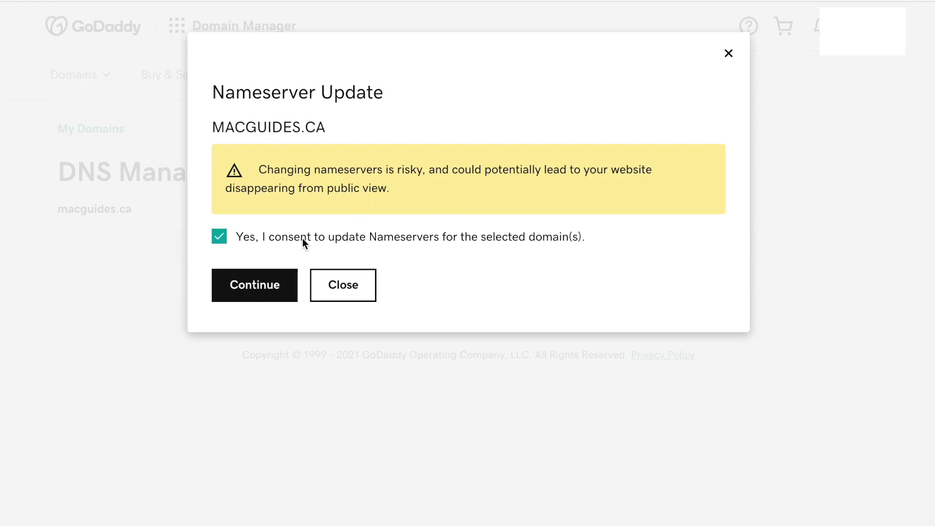
- Confirm the nameserver update, have Cloudflare recheck nameservers, and start the quick-start guide
left_click(268, 292)
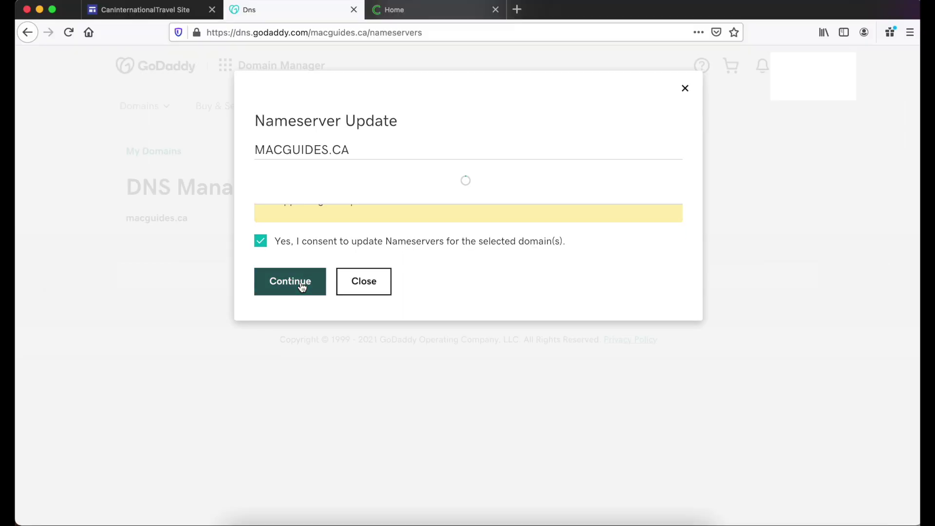
scroll(271, 282, "down", 3)
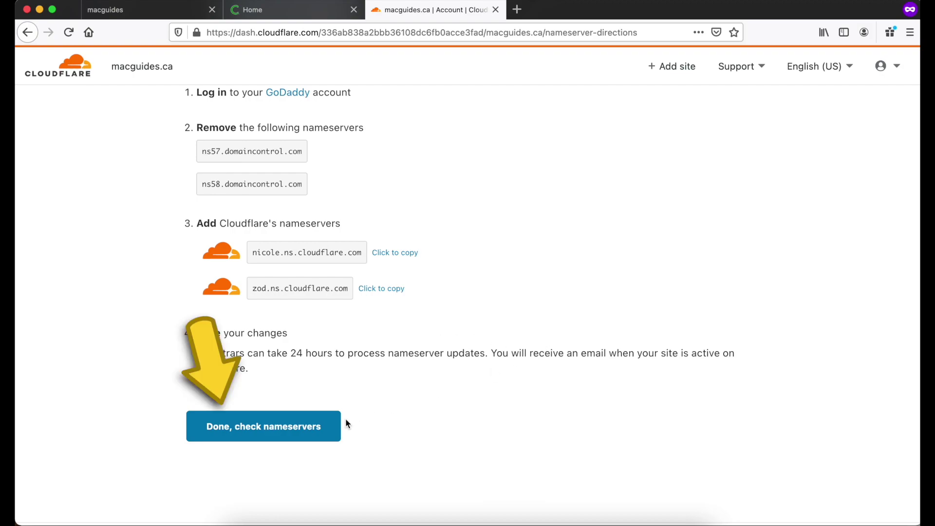
left_click(276, 426)
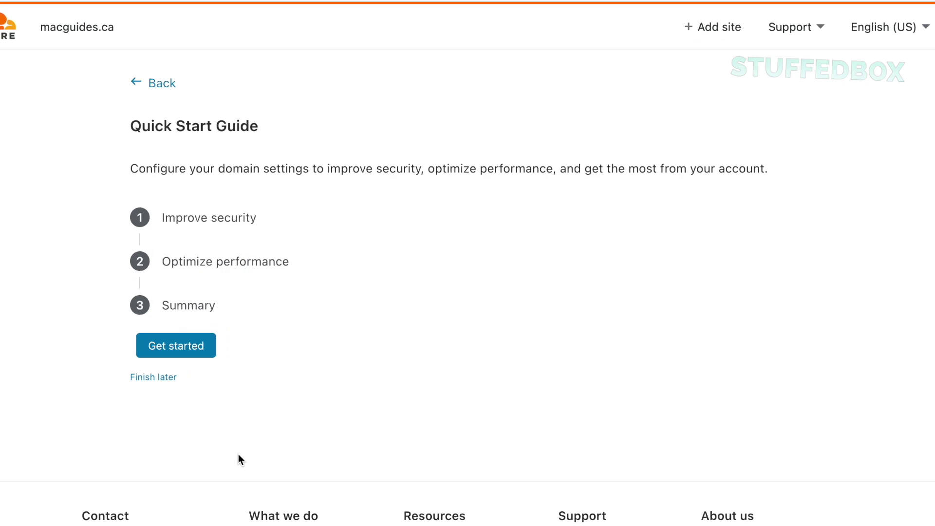
scroll(227, 407, "down", 1)
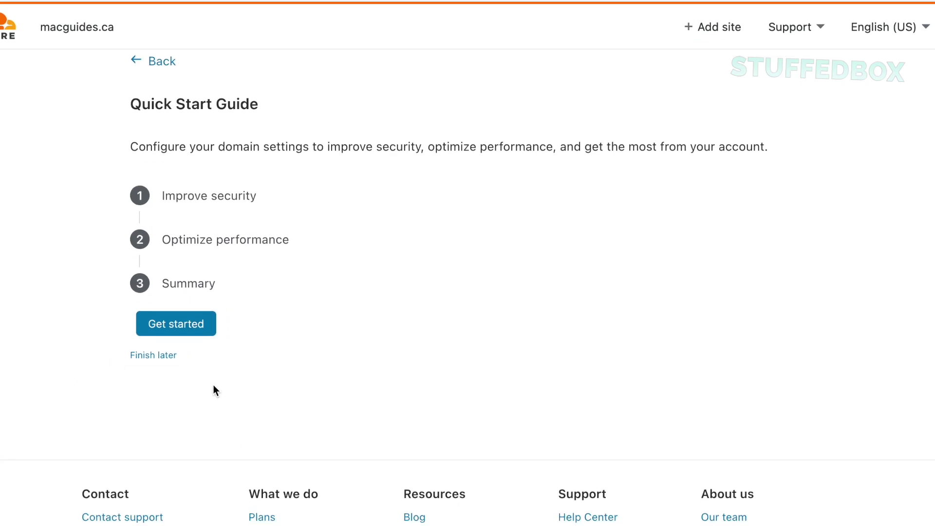
left_click(191, 325)
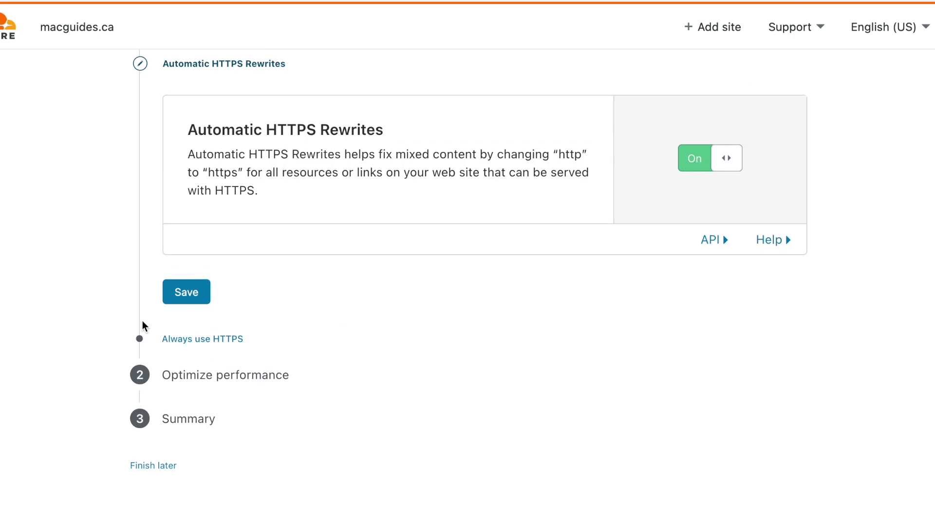
- Keep Automatic HTTPS Rewrites on and turn on Always Use HTTPS
left_click(174, 297)
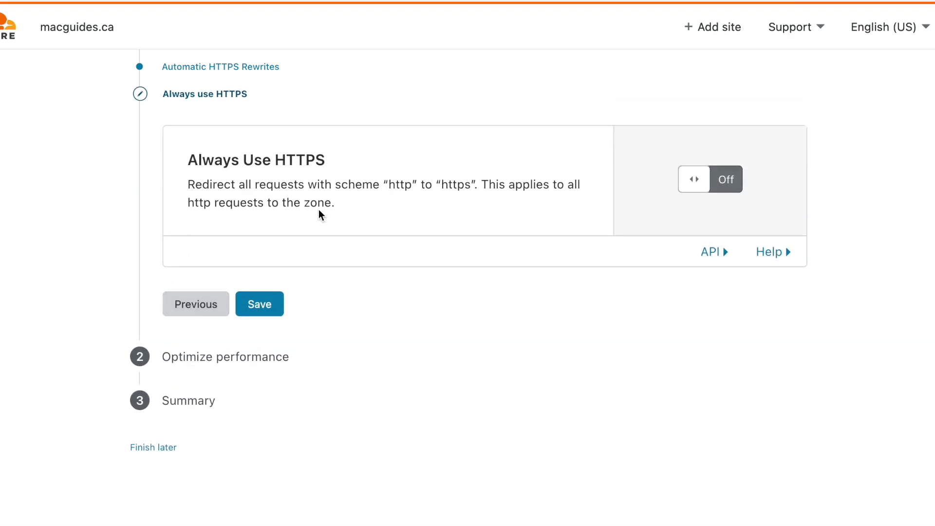
left_click(719, 188)
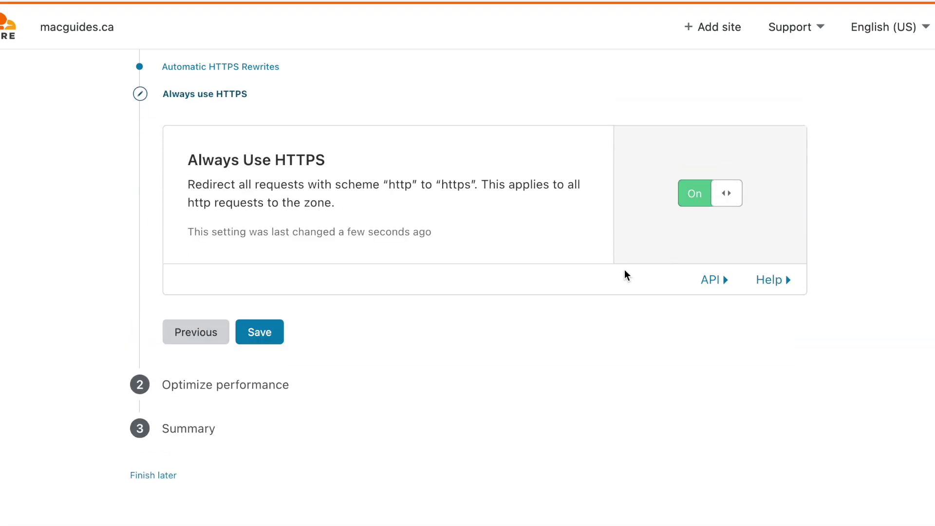
left_click(268, 331)
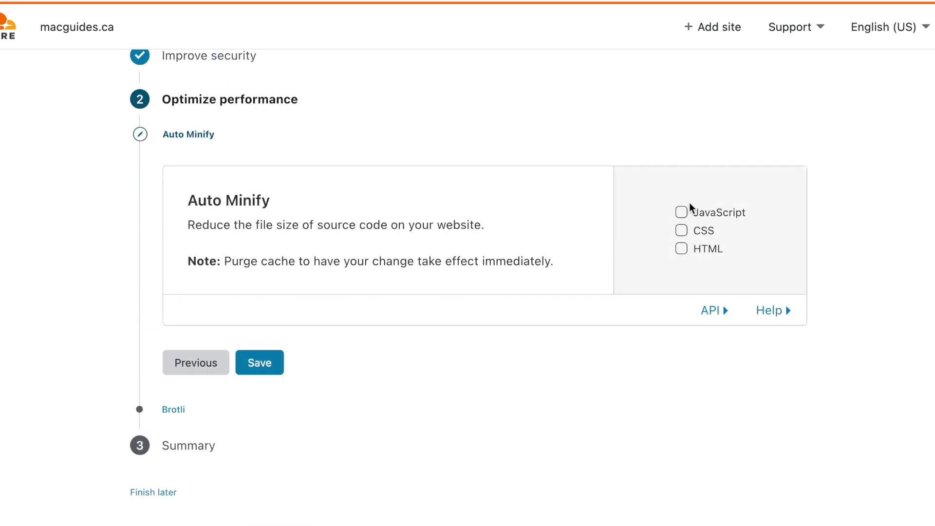
- Enable Auto Minify for JavaScript, CSS and HTML, and keep Brotli compression on
left_click(699, 217)
left_click(702, 245)
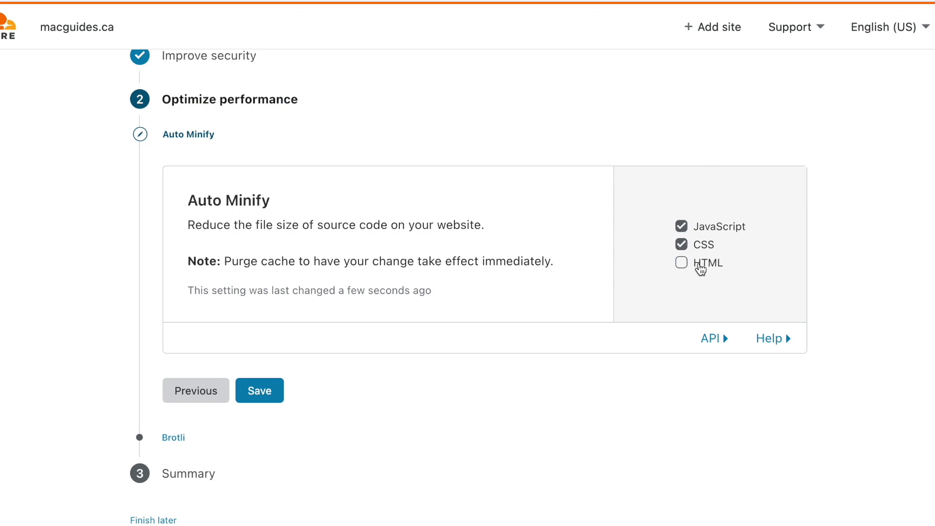
left_click(699, 268)
left_click(278, 393)
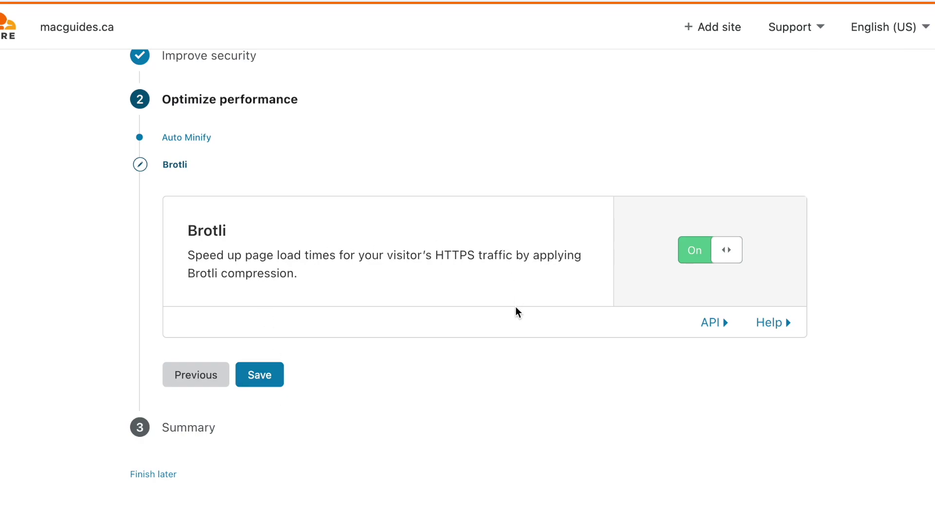
left_click(257, 376)
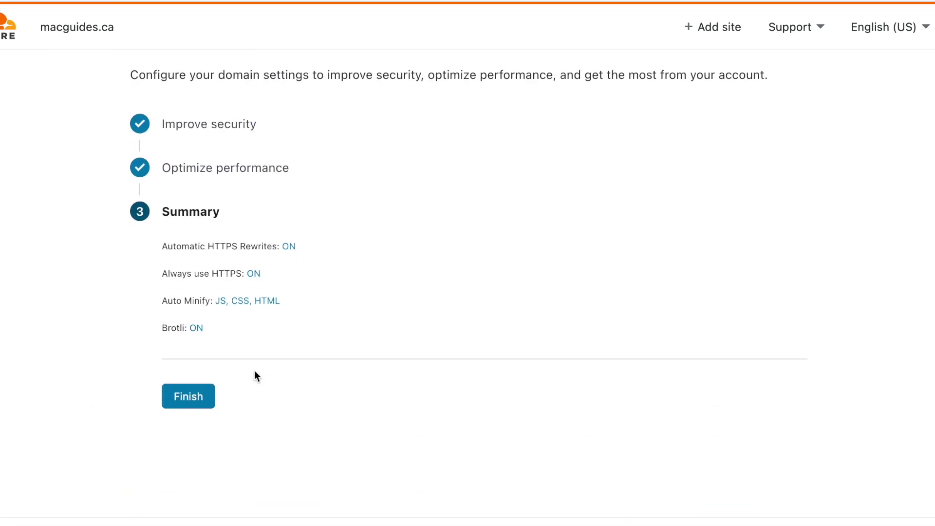
scroll(254, 370, "up", 3)
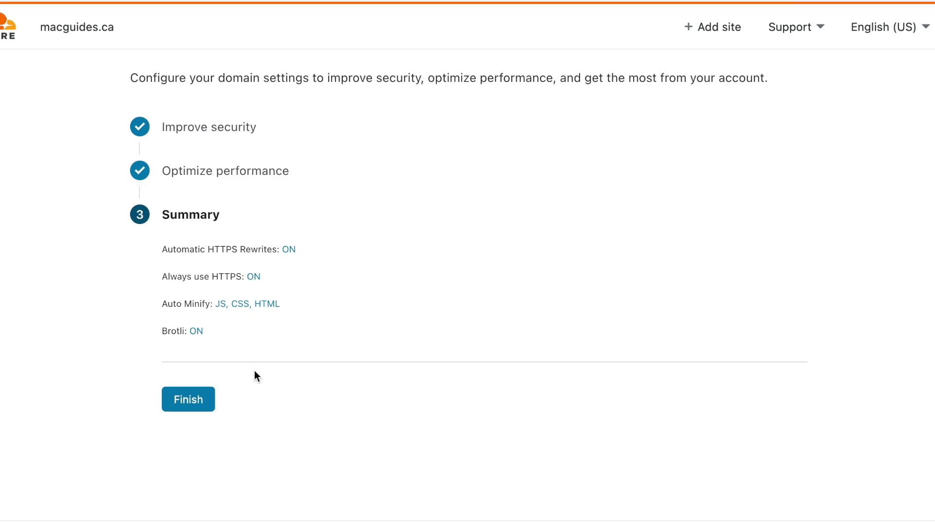
- Finish the quick-start guide and start a new page rule for macguides.ca
left_click(194, 407)
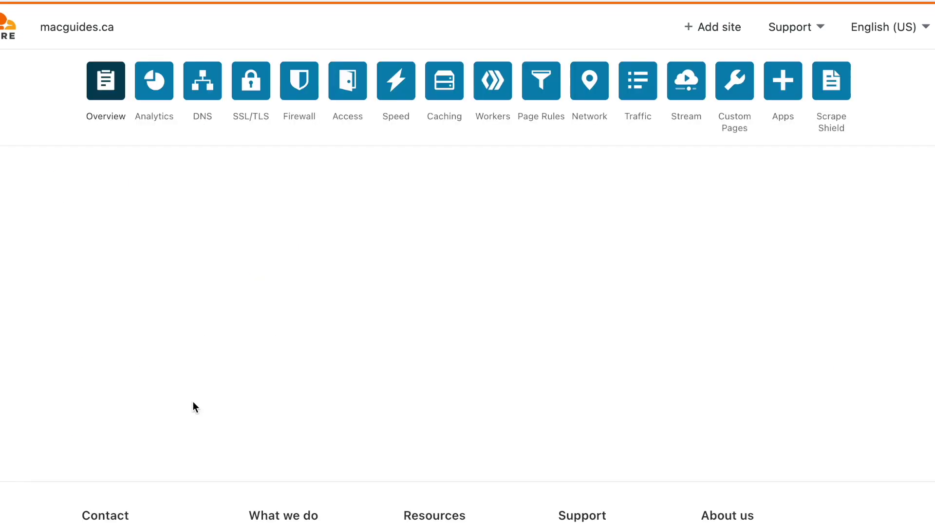
scroll(193, 401, "down", 5)
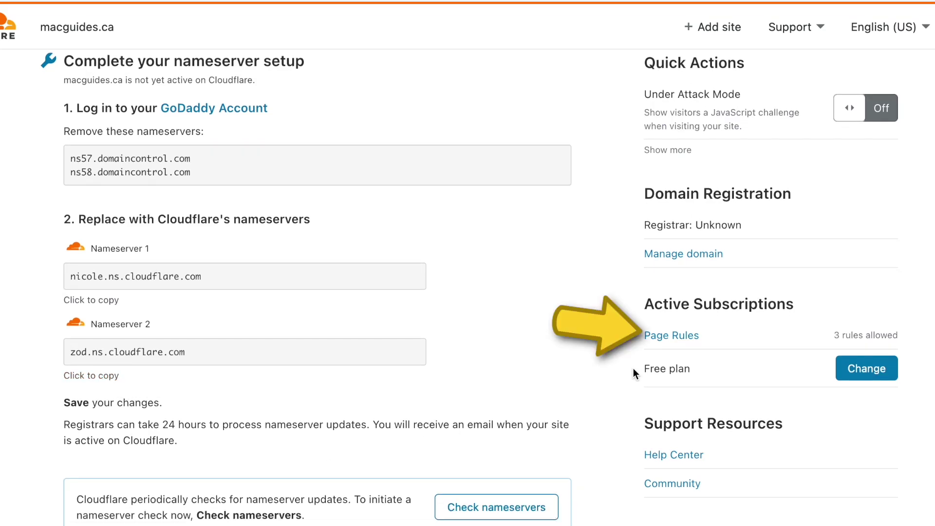
left_click(682, 336)
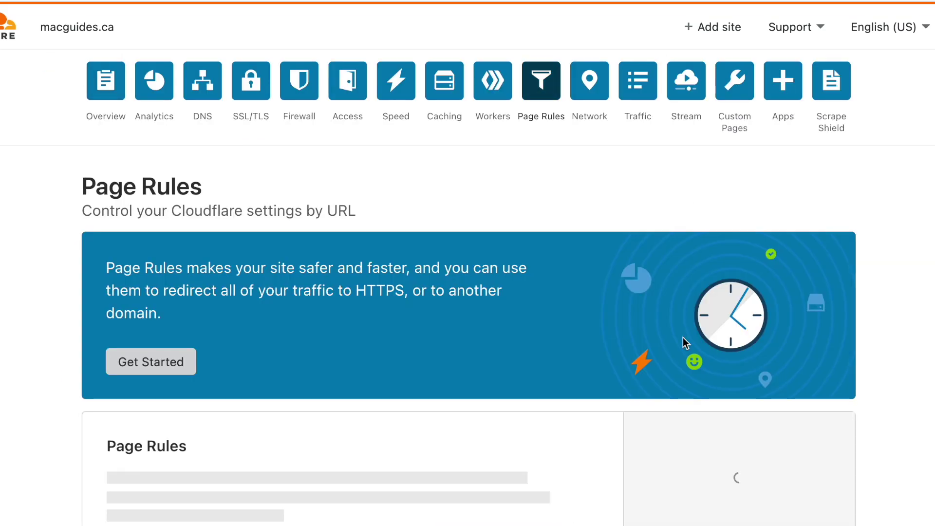
scroll(683, 337, "down", 5)
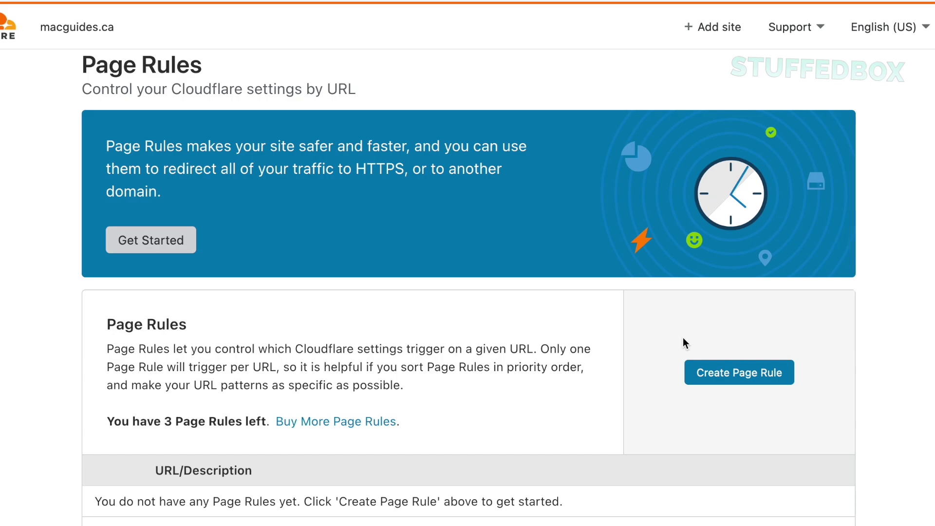
scroll(683, 343, "down", 1)
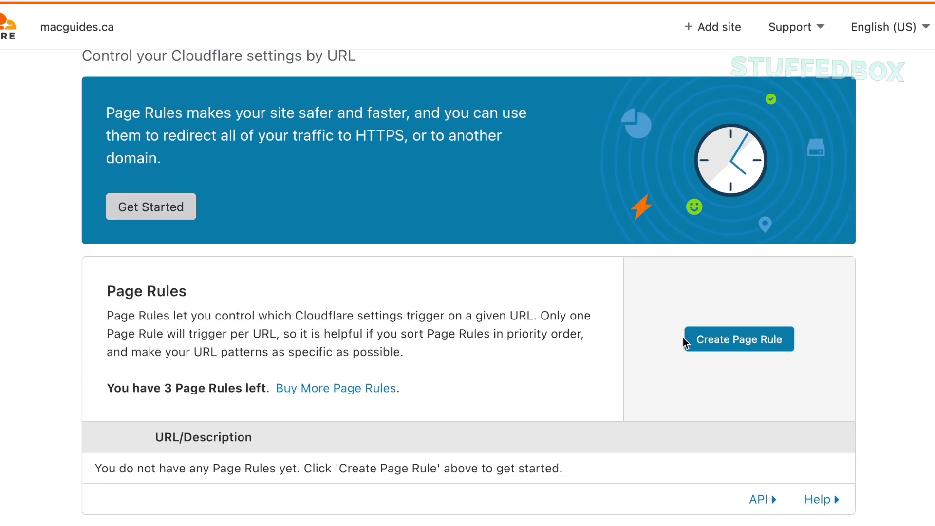
scroll(683, 338, "down", 1)
left_click(732, 320)
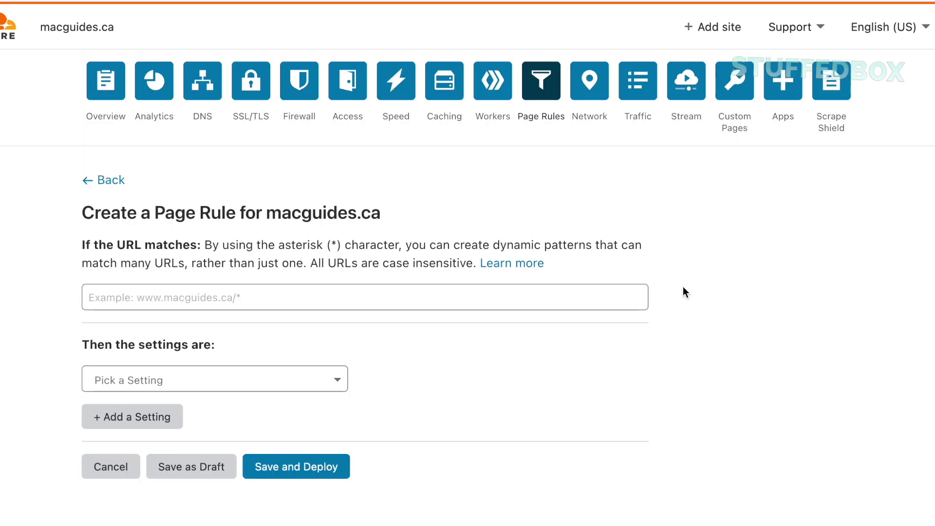
- Match the URL pattern macguides.ca/* and set the rule to Forwarding URL
scroll(683, 290, "down", 1)
left_click(531, 267)
type("macguides.ca/*")
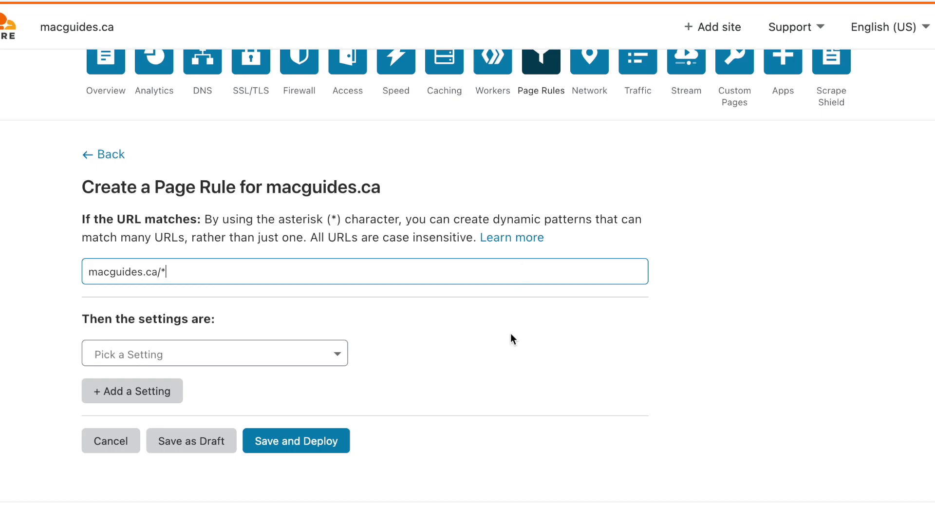
left_click(302, 345)
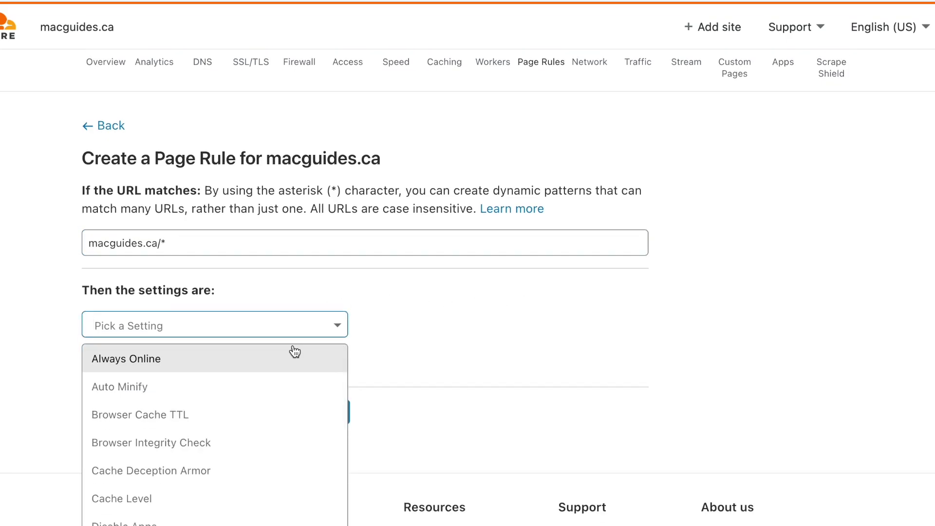
scroll(290, 426, "down", 5)
left_click(213, 441)
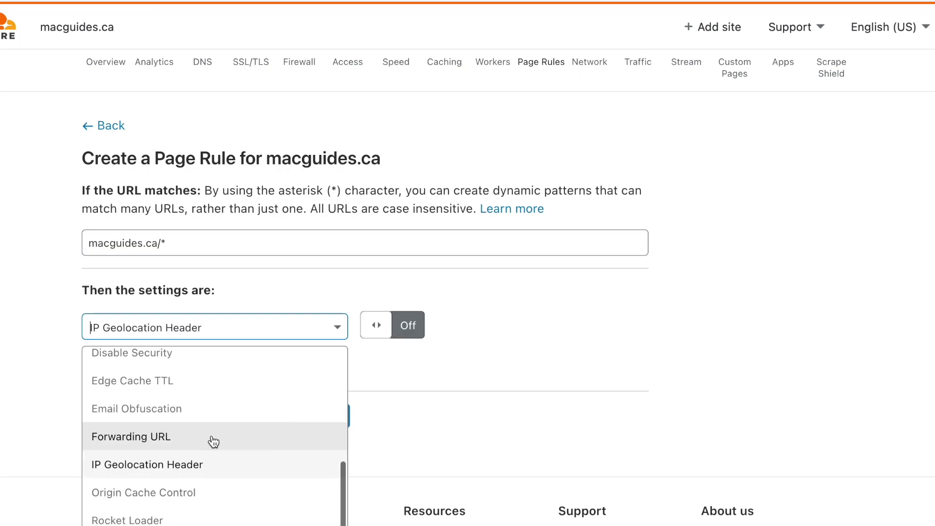
left_click(214, 441)
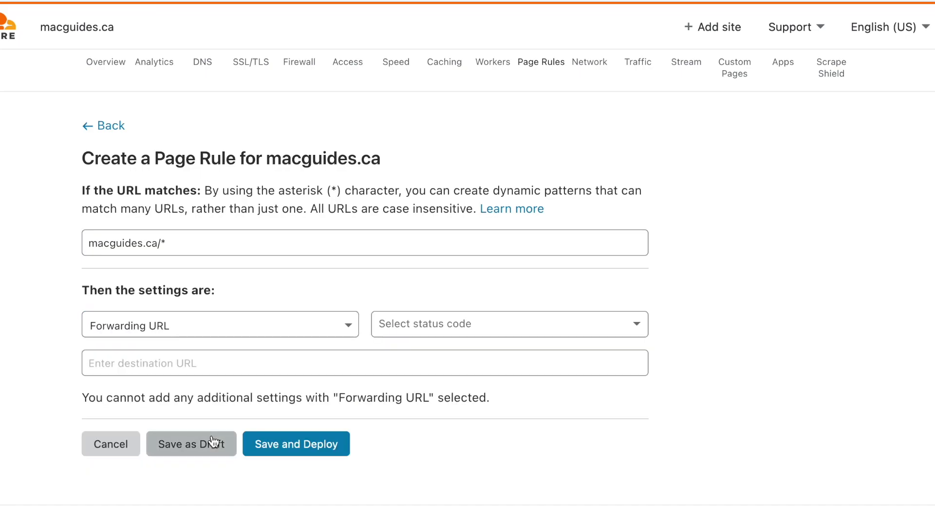
left_click(392, 319)
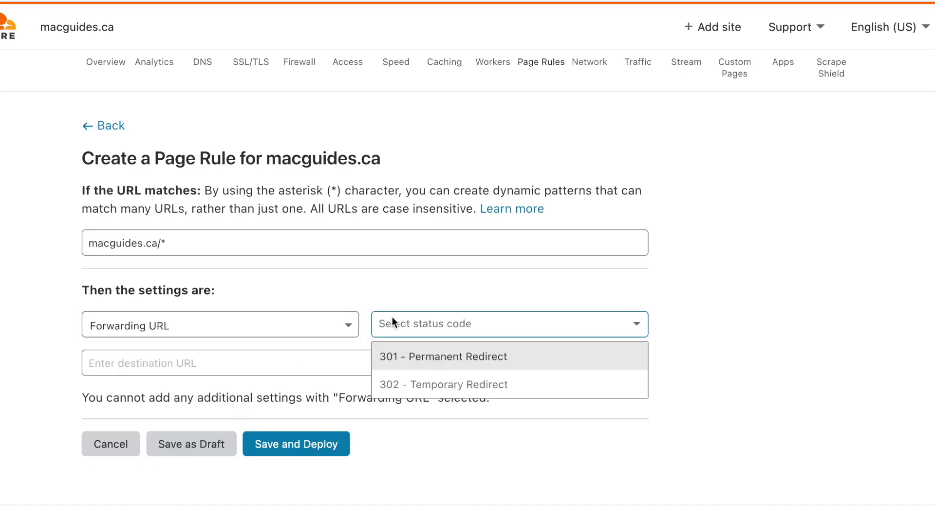
left_click(420, 358)
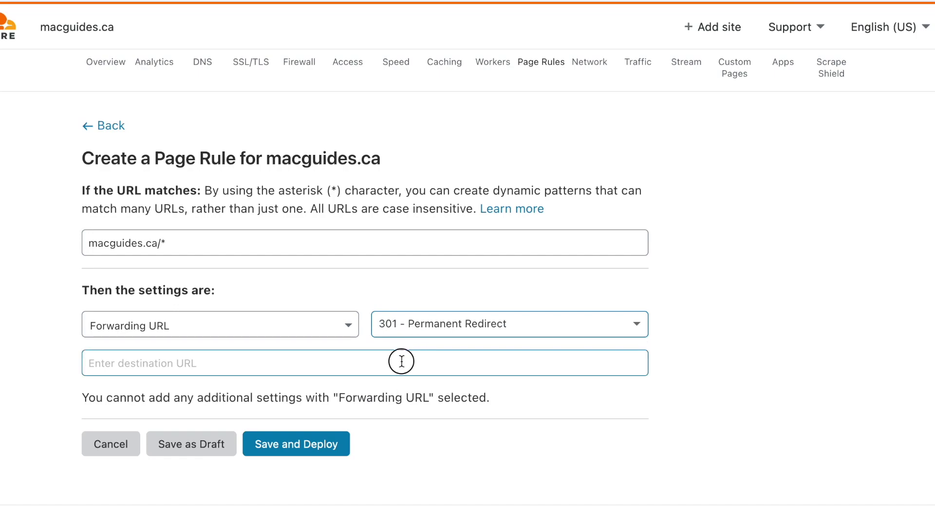
left_click(402, 361)
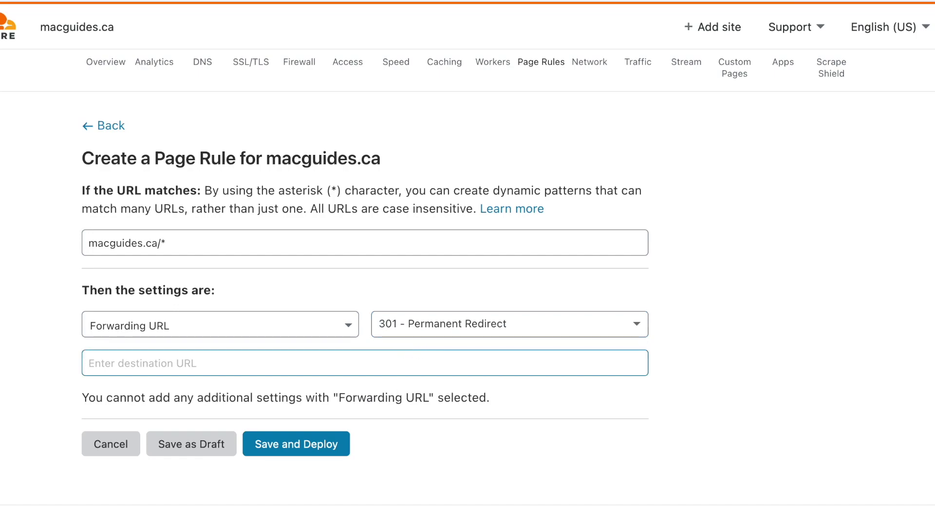
type("https://w")
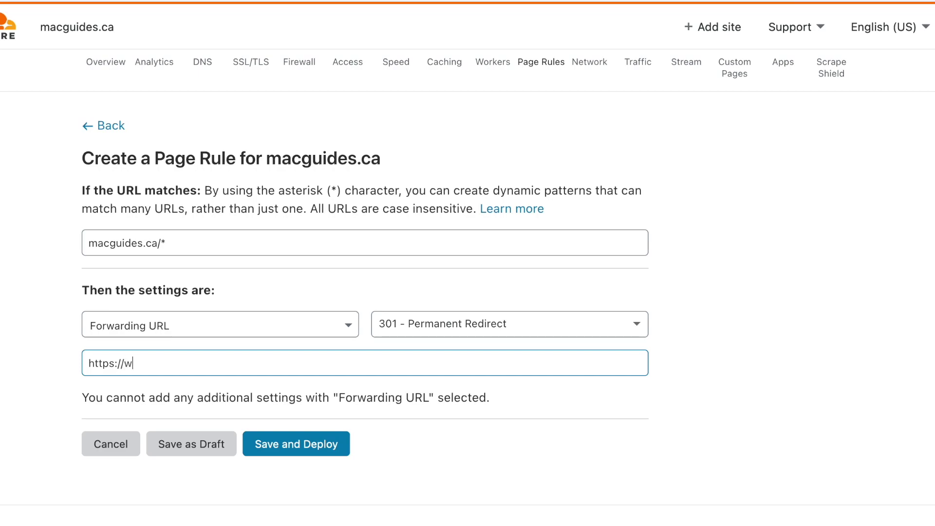
type("ww.macguides.ca")
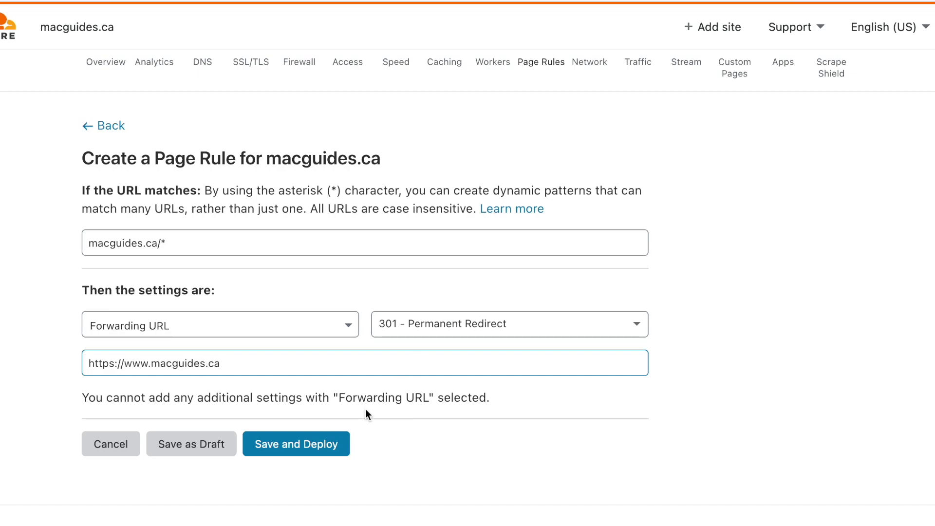
left_click(302, 444)
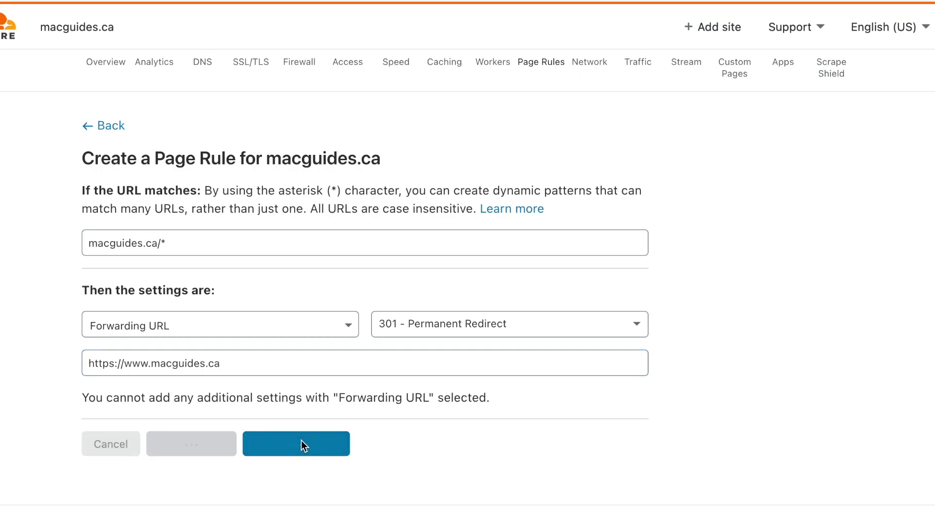
- Go back to the macguides.ca site overview and request a nameserver check
scroll(301, 440, "down", 5)
scroll(553, 376, "down", 2)
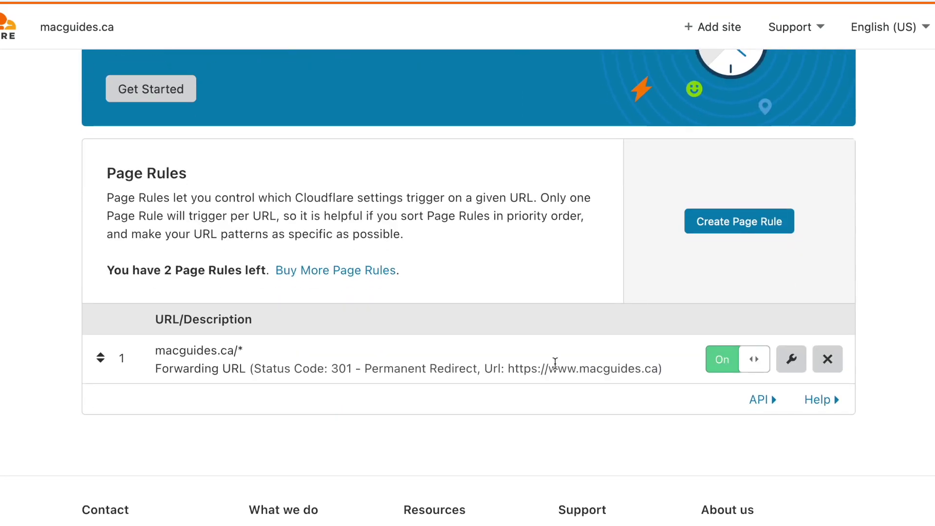
scroll(554, 363, "up", 3)
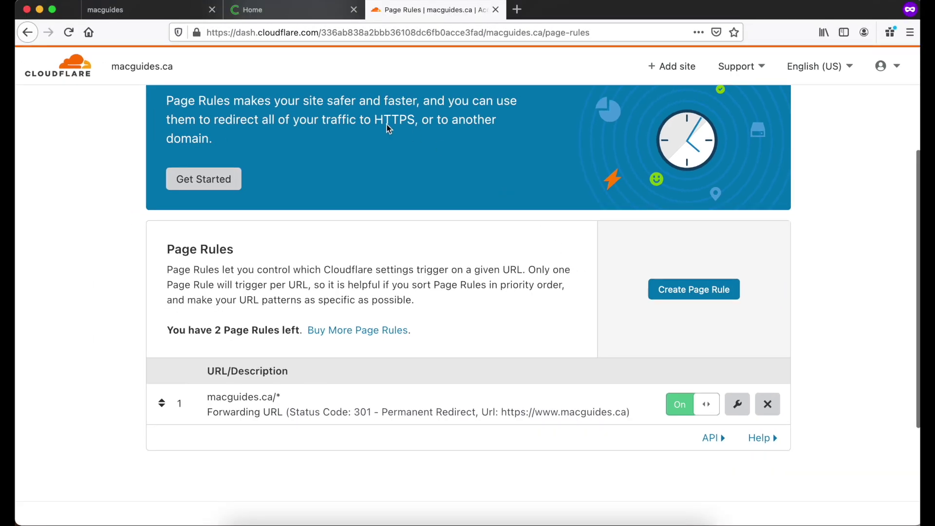
left_click(86, 74)
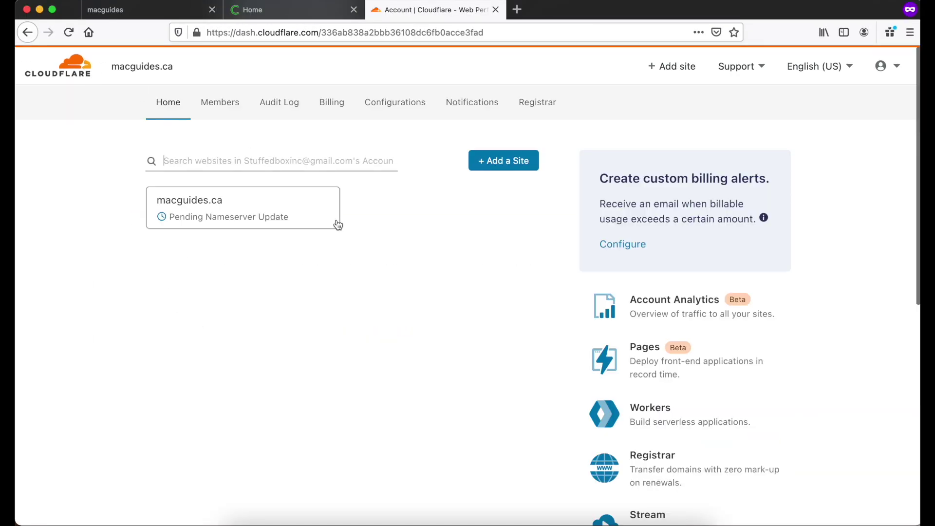
left_click(302, 203)
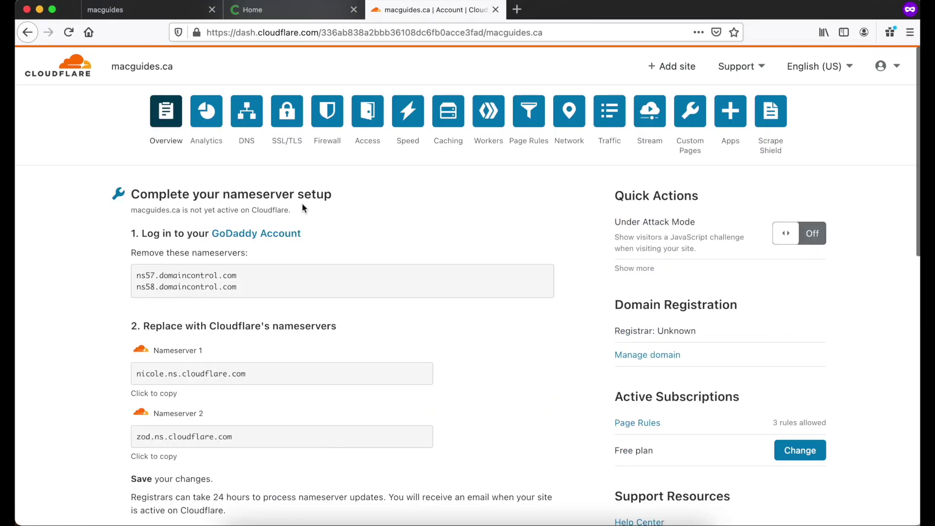
scroll(303, 205, "down", 5)
scroll(302, 204, "up", 2)
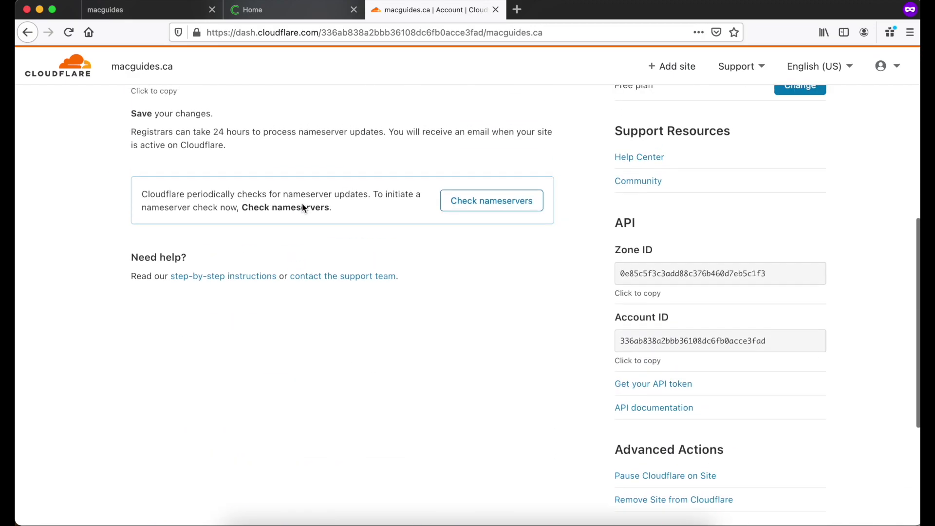
left_click(516, 205)
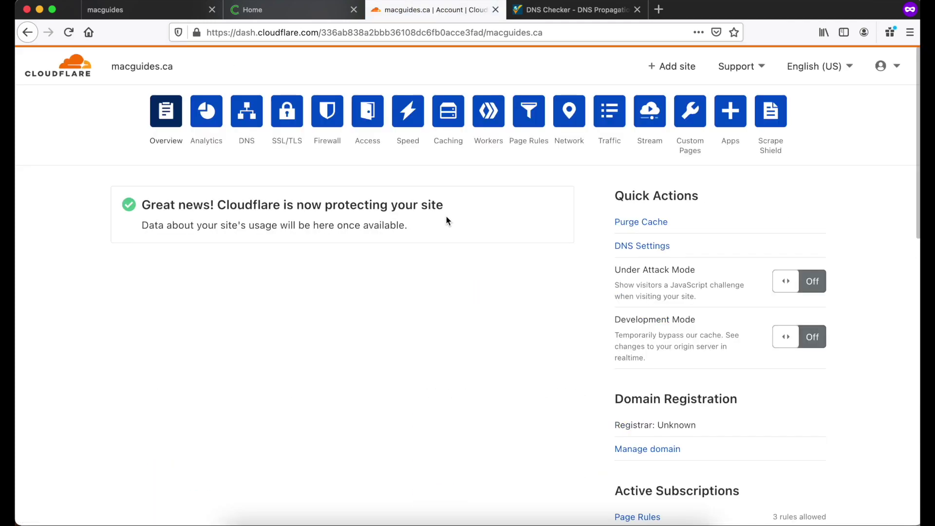
left_click(95, 0)
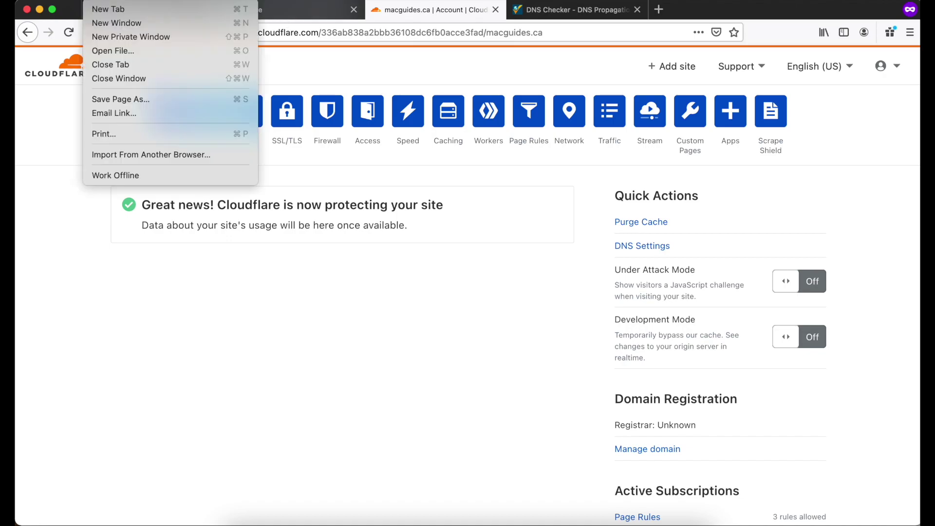
left_click(122, 37)
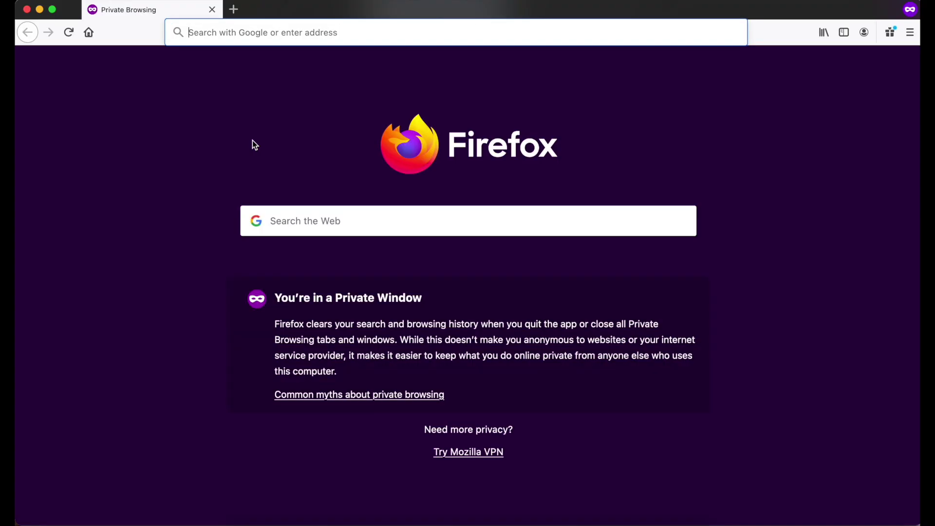
type("macguides.ca")
key("Return")
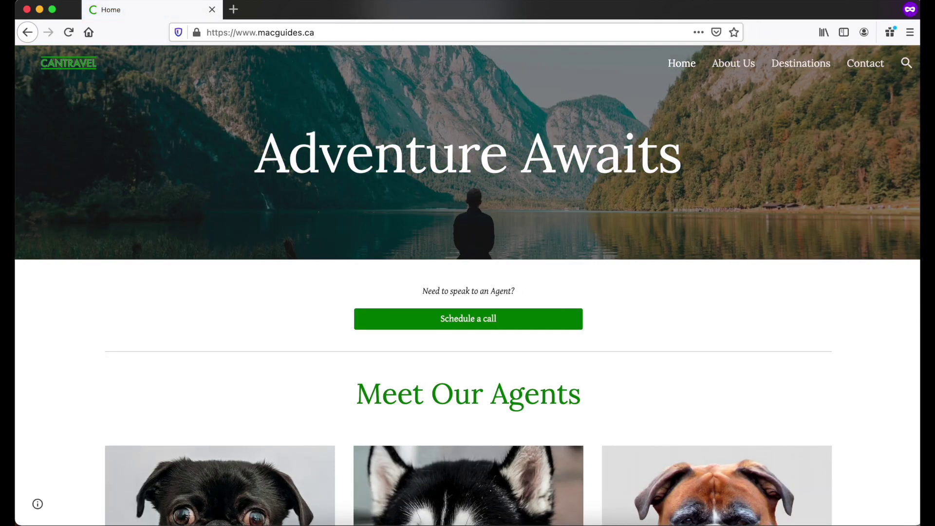
- Visit the About Us, Destinations and Contact pages in turn
left_click(742, 72)
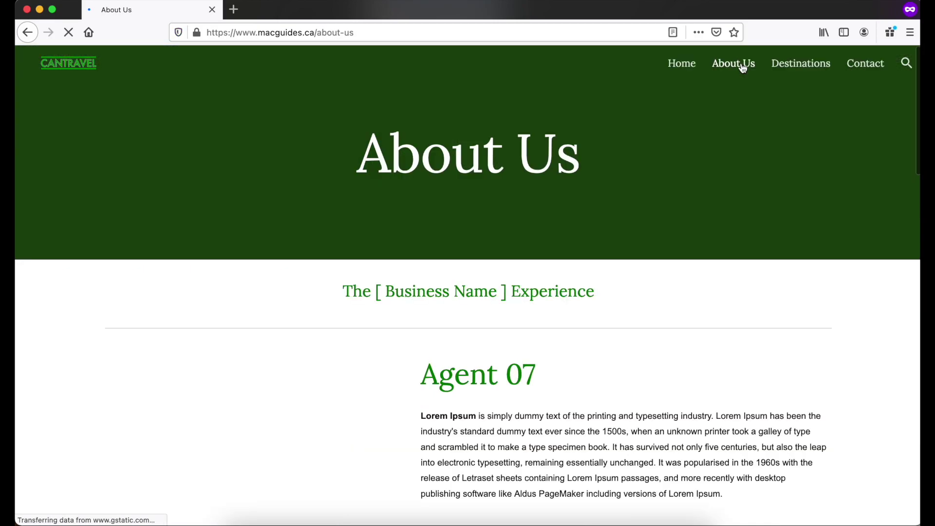
left_click(797, 65)
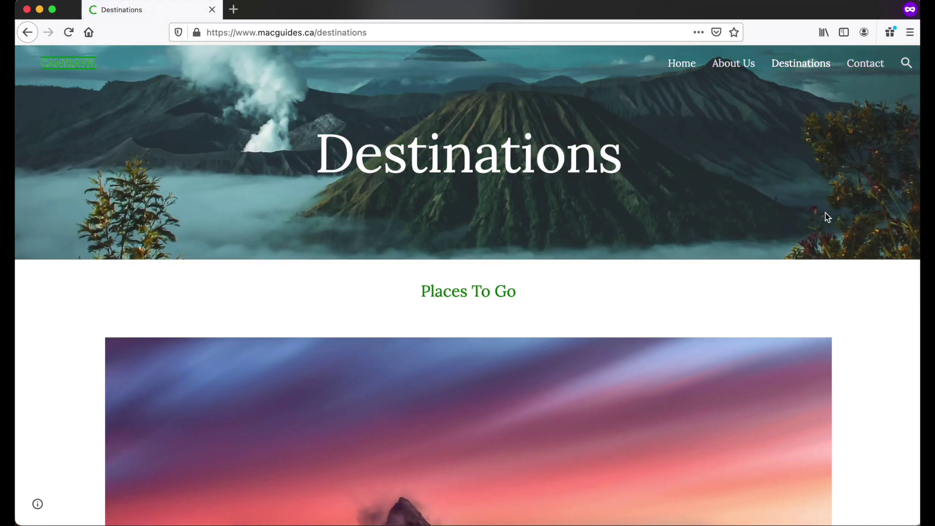
left_click(869, 65)
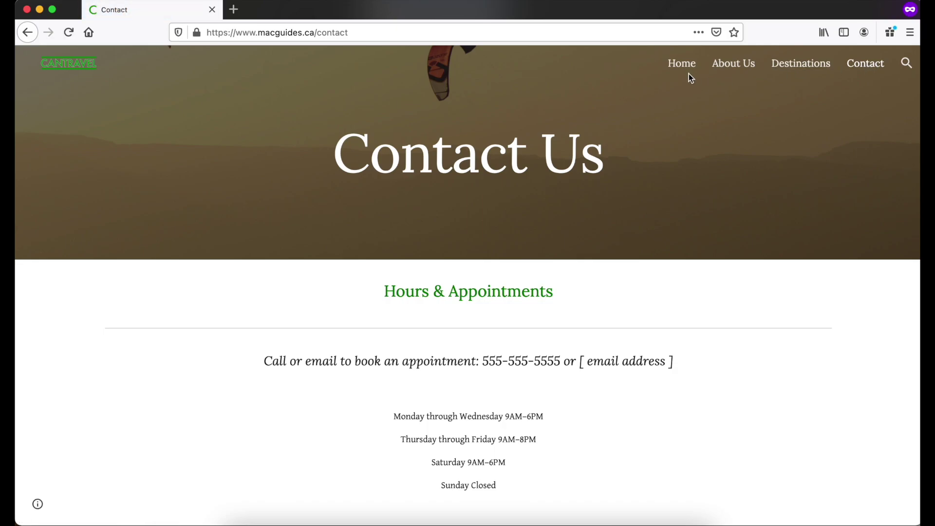